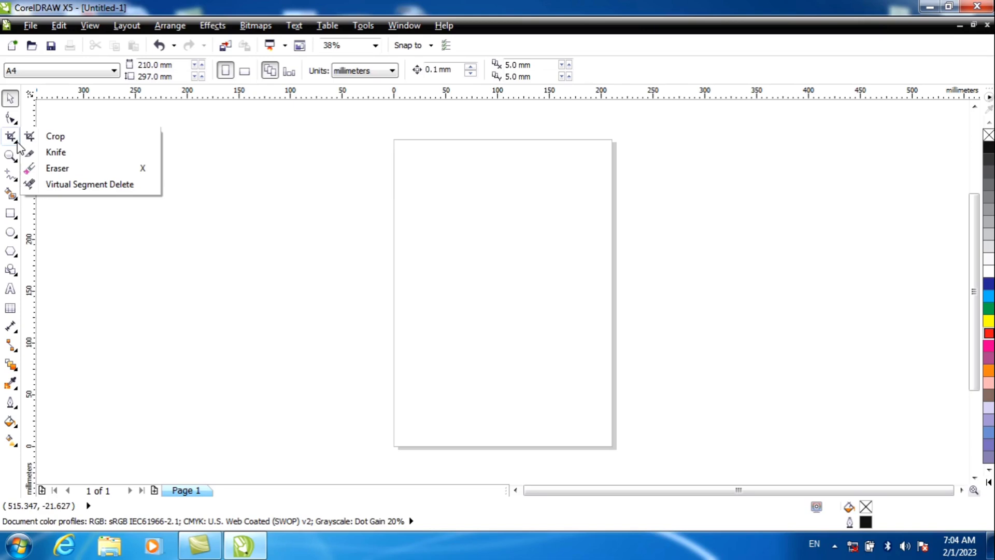
# Draw an ellipse about 70 by 85 mm in the upper left of the page and fill it cyan
pyautogui.click(15, 236)
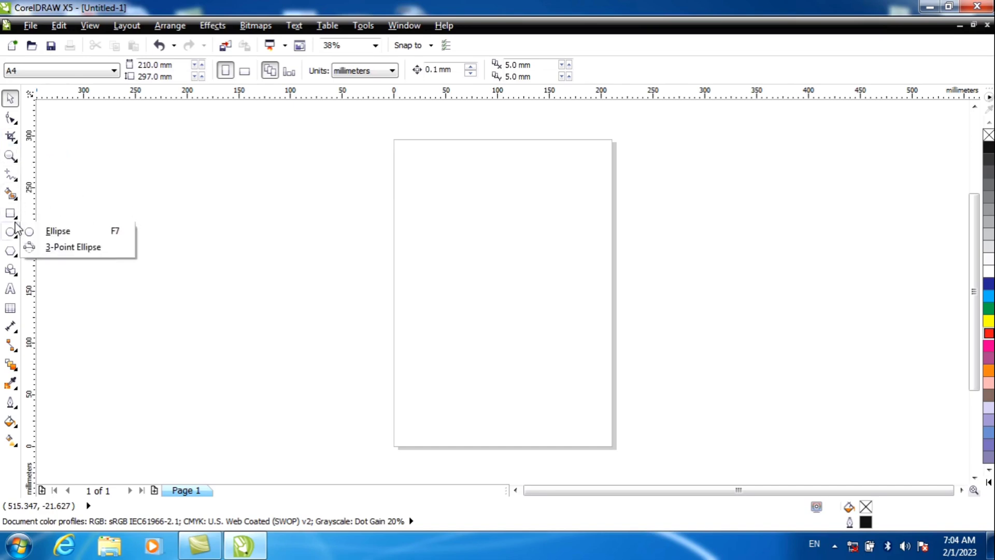
pyautogui.click(57, 229)
pyautogui.moveTo(421, 159); pyautogui.dragTo(498, 252)
pyautogui.click(988, 284)
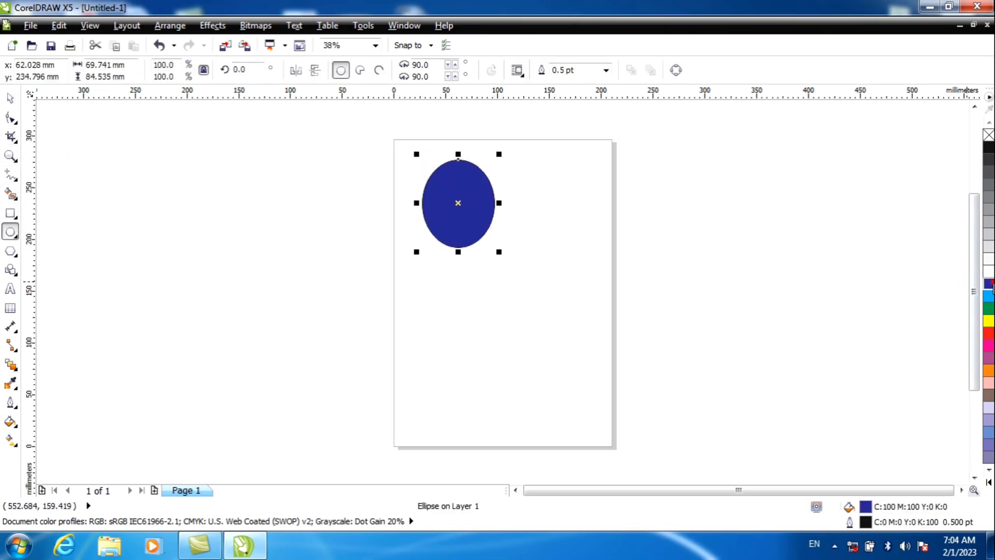
pyautogui.click(11, 213)
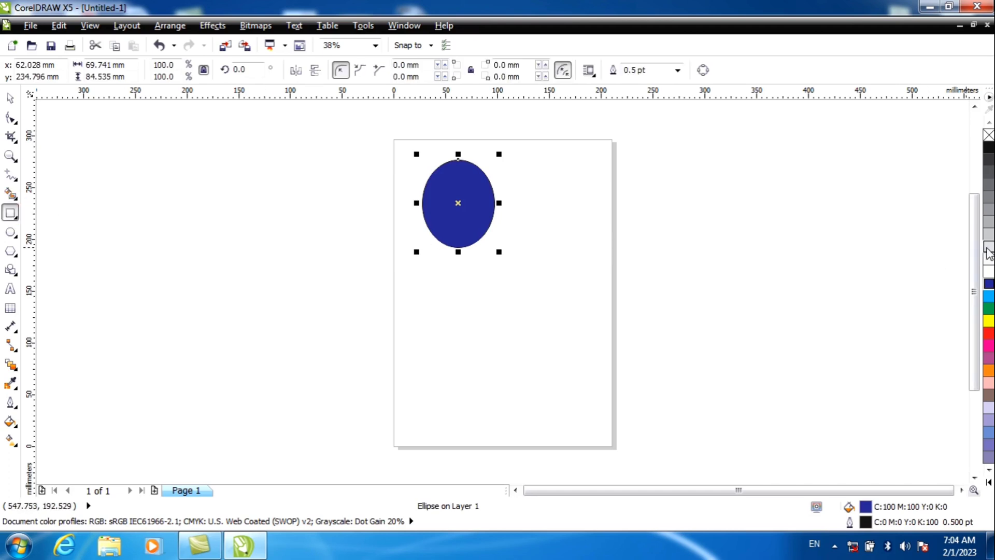
pyautogui.click(988, 295)
# Draw a blue-filled rectangle about 60 by 87 mm below and right of the ellipse, and a magenta-filled one about 45 by 54 mm beside it
pyautogui.moveTo(502, 293); pyautogui.dragTo(566, 382)
pyautogui.click(989, 286)
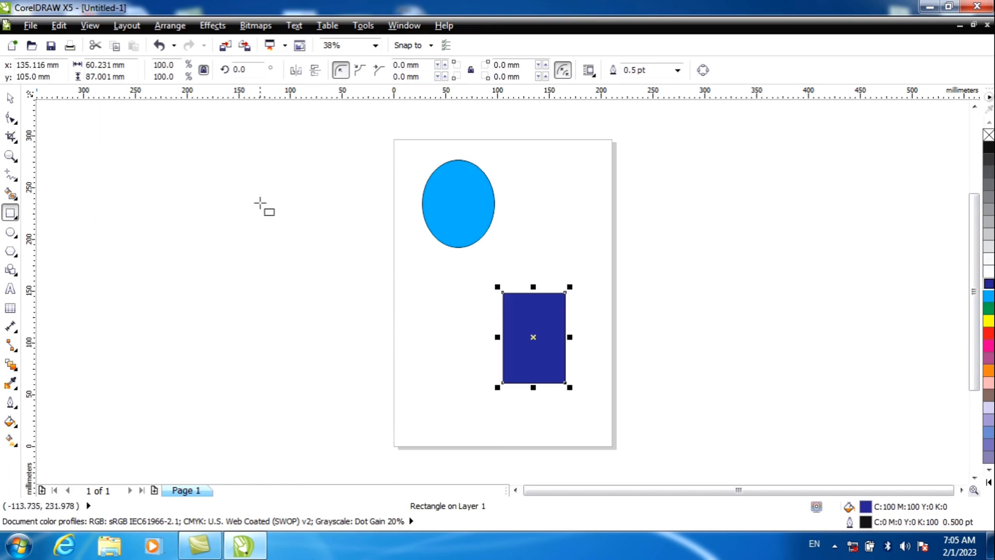
pyautogui.moveTo(427, 296); pyautogui.dragTo(474, 351)
pyautogui.click(989, 345)
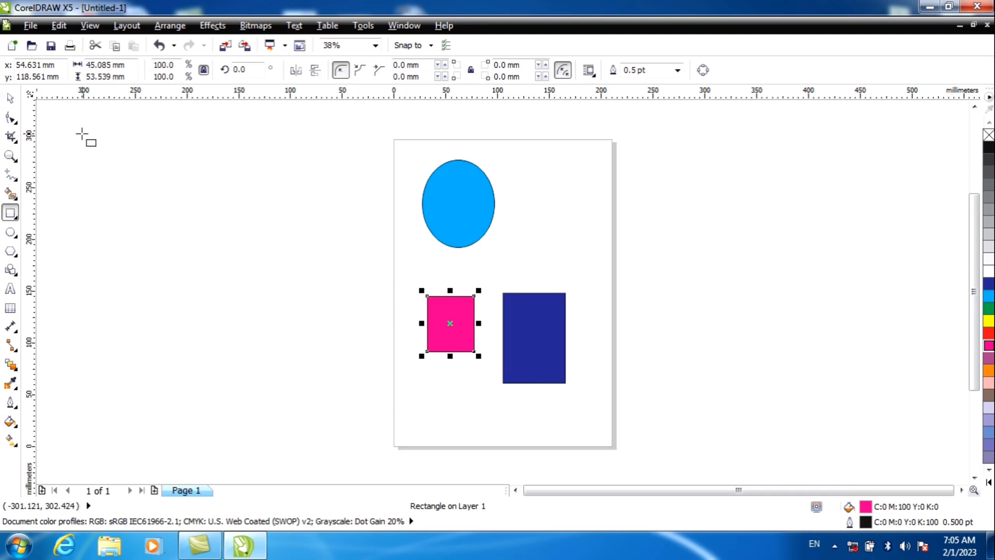
pyautogui.click(12, 100)
pyautogui.click(148, 169)
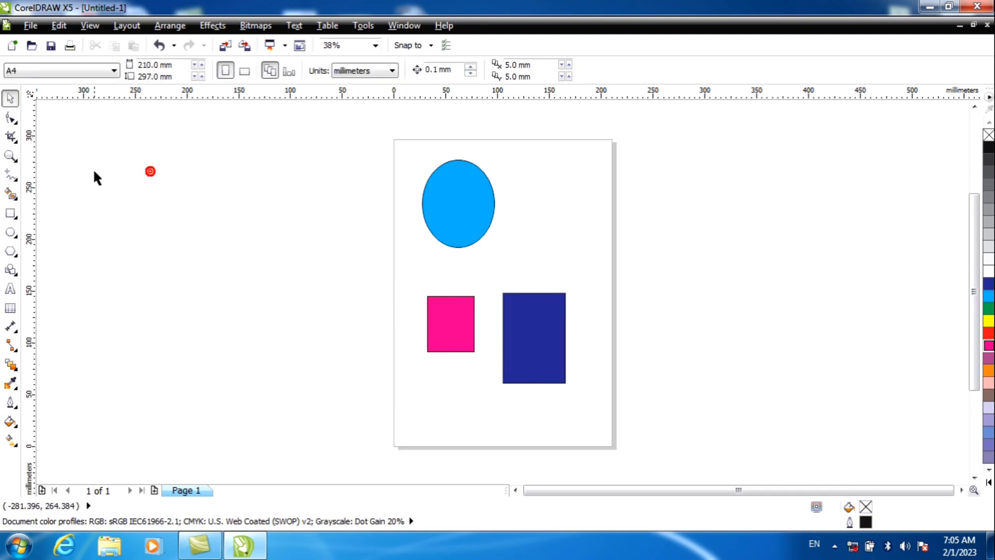
# Crop the drawing to an area about 56 by 104 mm over the left part of the ellipse, and undo the crop
pyautogui.click(14, 140)
pyautogui.click(15, 141)
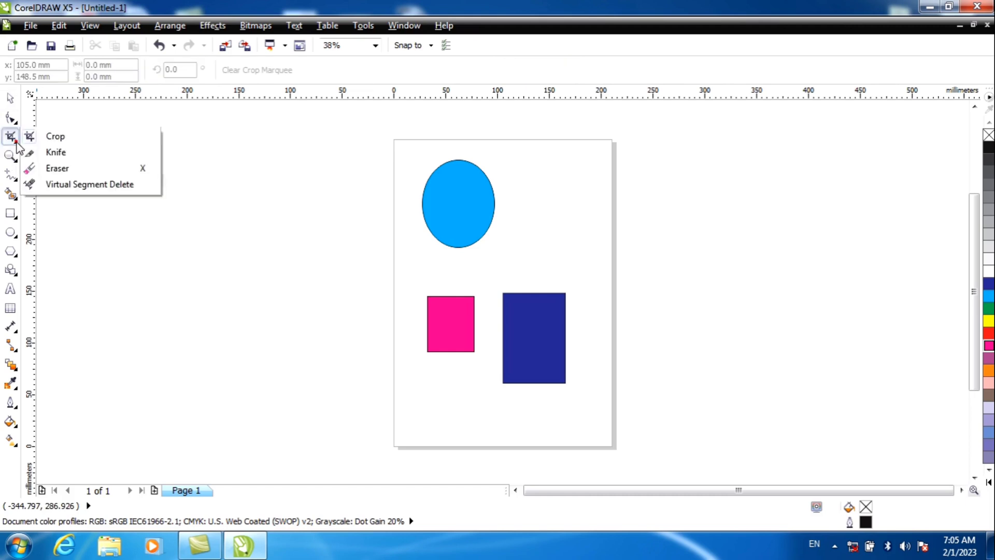
pyautogui.click(42, 138)
pyautogui.moveTo(411, 149); pyautogui.dragTo(469, 256)
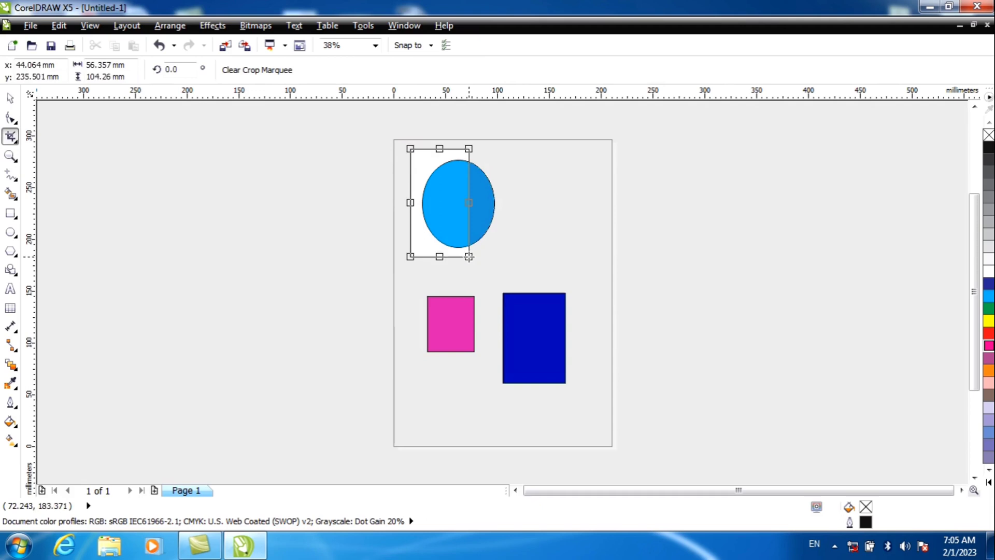
pyautogui.doubleClick(449, 197)
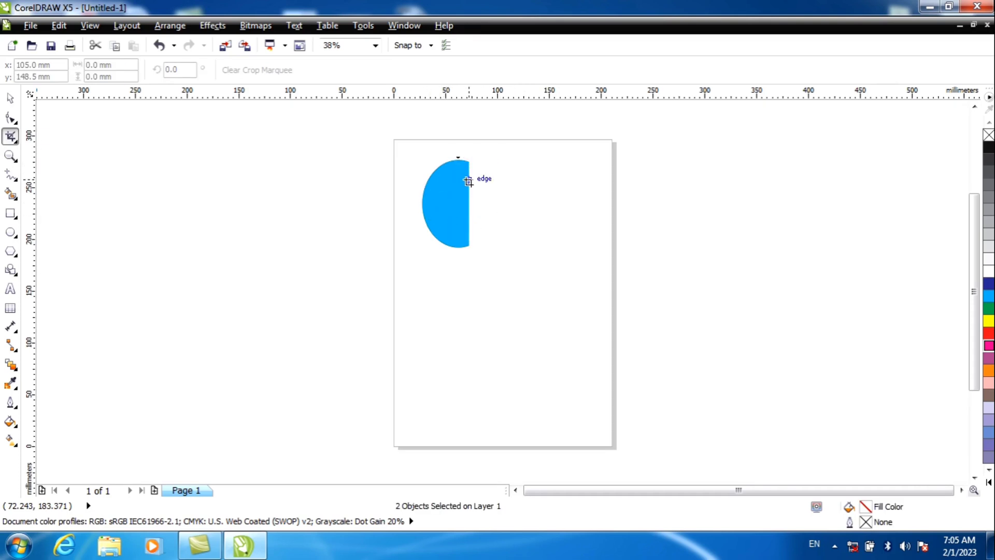
pyautogui.hotkey('ctrl', 'z')
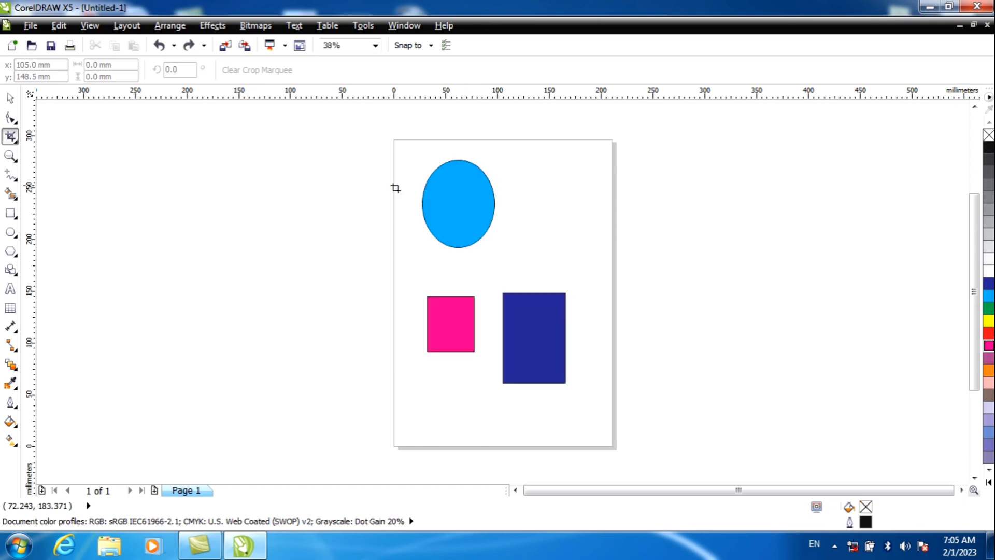
# Remove the two rectangles and move the cyan ellipse down to the lower edge of the page
pyautogui.click(9, 98)
pyautogui.moveTo(284, 118); pyautogui.dragTo(611, 424)
pyautogui.moveTo(549, 325); pyautogui.dragTo(566, 455)
pyautogui.moveTo(488, 328); pyautogui.dragTo(495, 397)
pyautogui.click(311, 221)
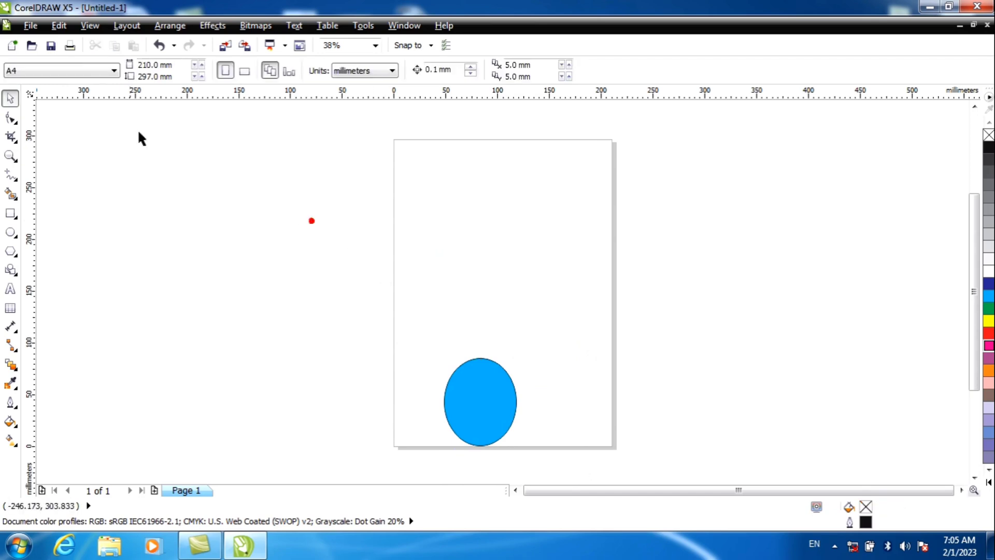
# Import the adver image and place it about 175 mm wide across the upper part of the page
pyautogui.click(30, 26)
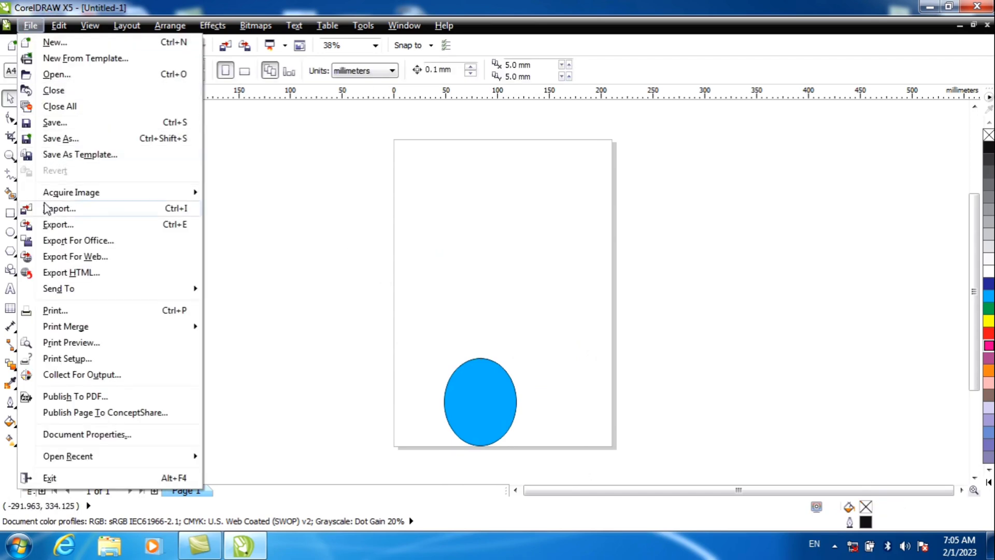
pyautogui.click(114, 212)
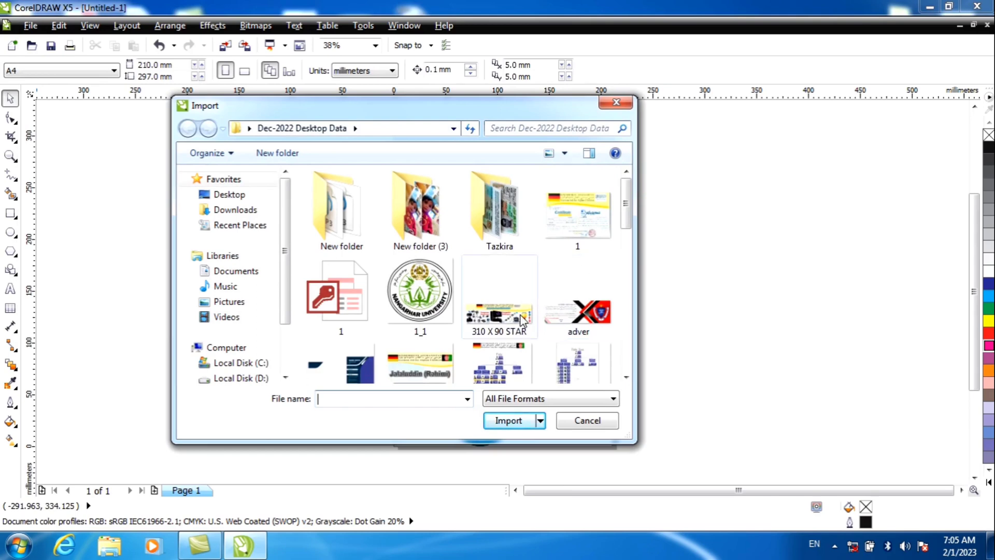
pyautogui.click(578, 311)
pyautogui.click(513, 420)
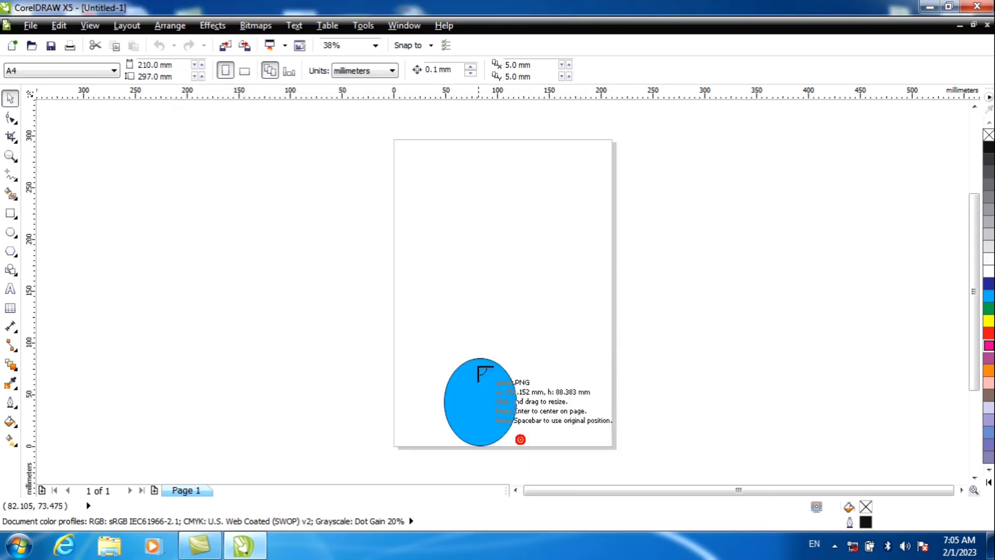
pyautogui.moveTo(420, 177); pyautogui.dragTo(602, 239)
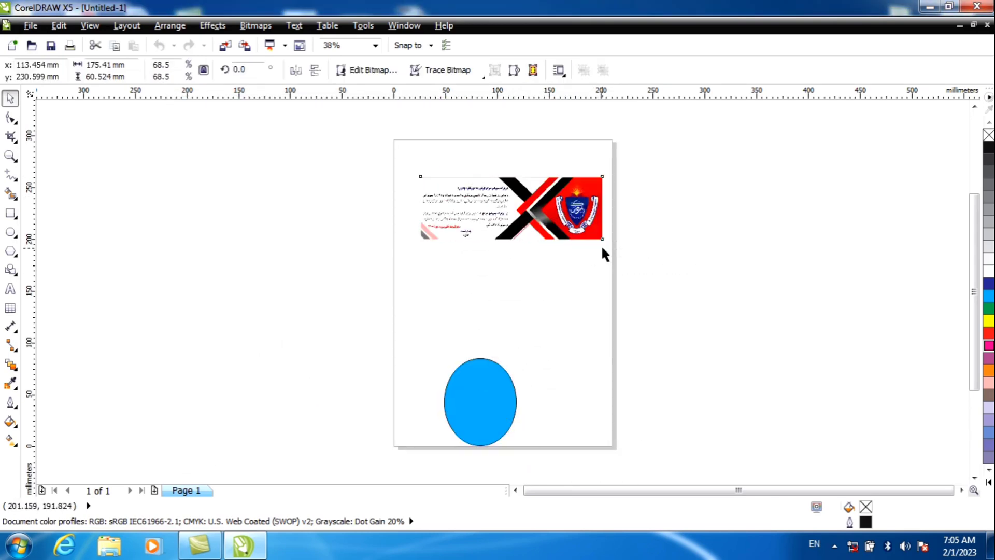
pyautogui.scroll(2, 600, 207)
pyautogui.scroll(-1, 600, 207)
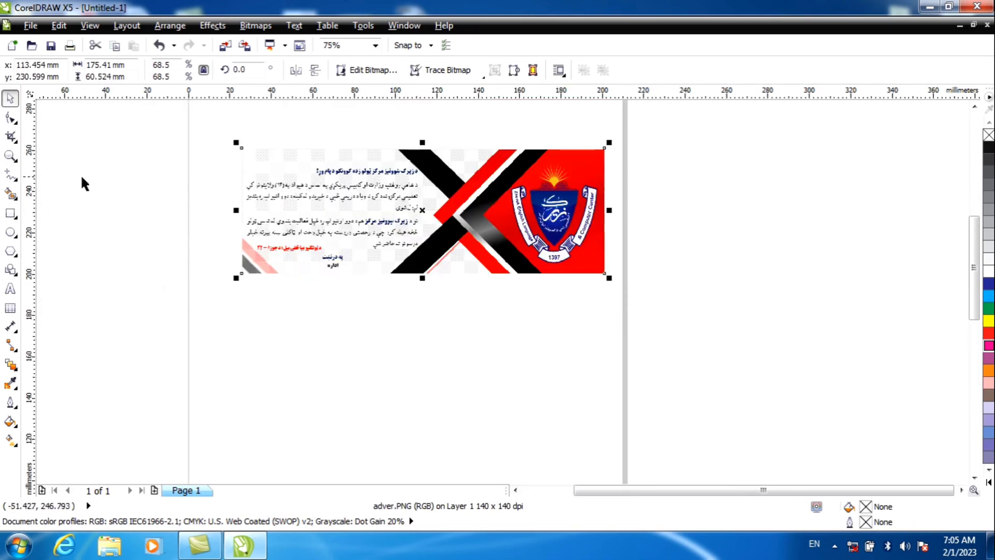
# Crop the imported image to its left part with the text, and undo back to the original ellipse and two rectangles
pyautogui.click(101, 159)
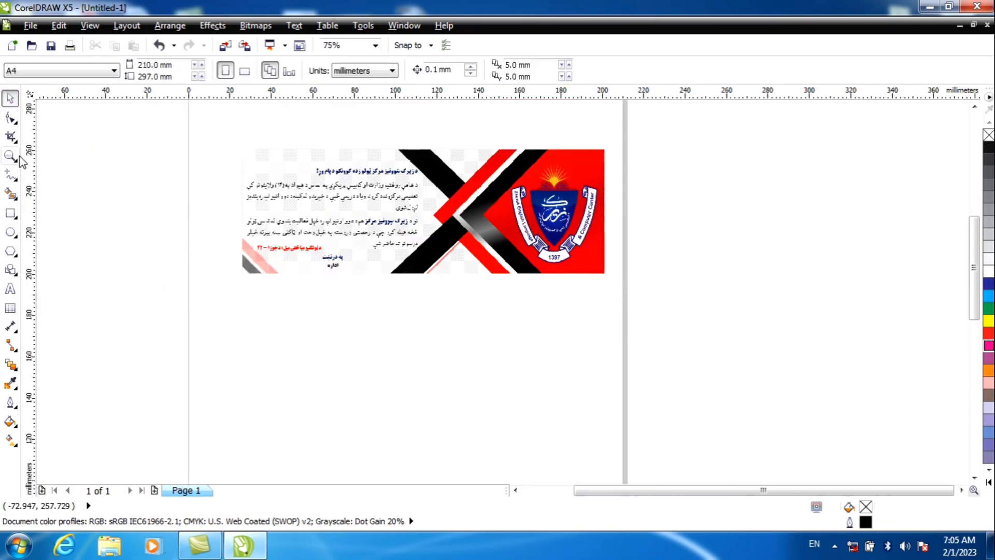
pyautogui.click(11, 136)
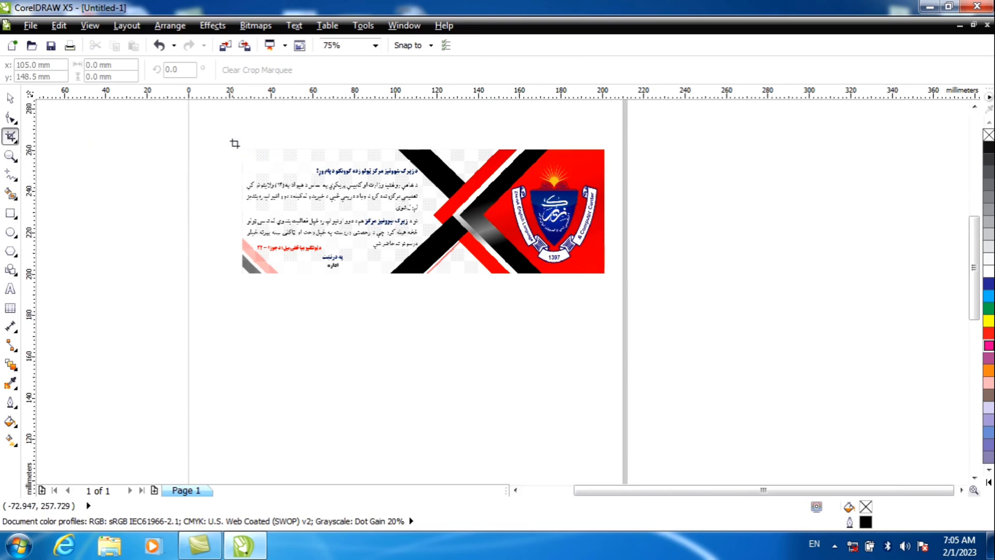
pyautogui.moveTo(232, 139); pyautogui.dragTo(498, 330)
pyautogui.doubleClick(418, 233)
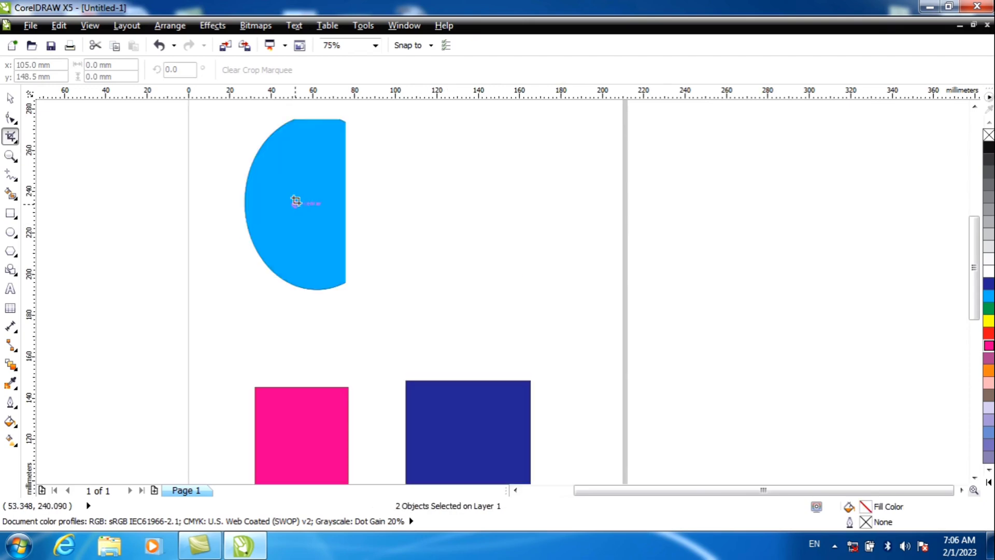
pyautogui.hotkey('ctrl', 'z')
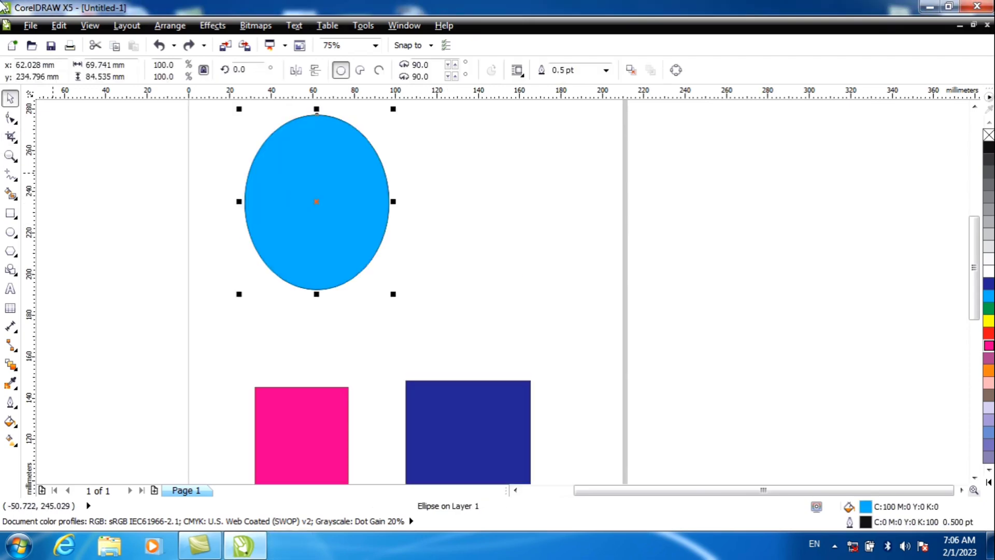
# Slice the cyan ellipse with the Knife tool along a nearly horizontal straight line about 69 mm long, just above its middle
pyautogui.click(13, 137)
pyautogui.click(16, 141)
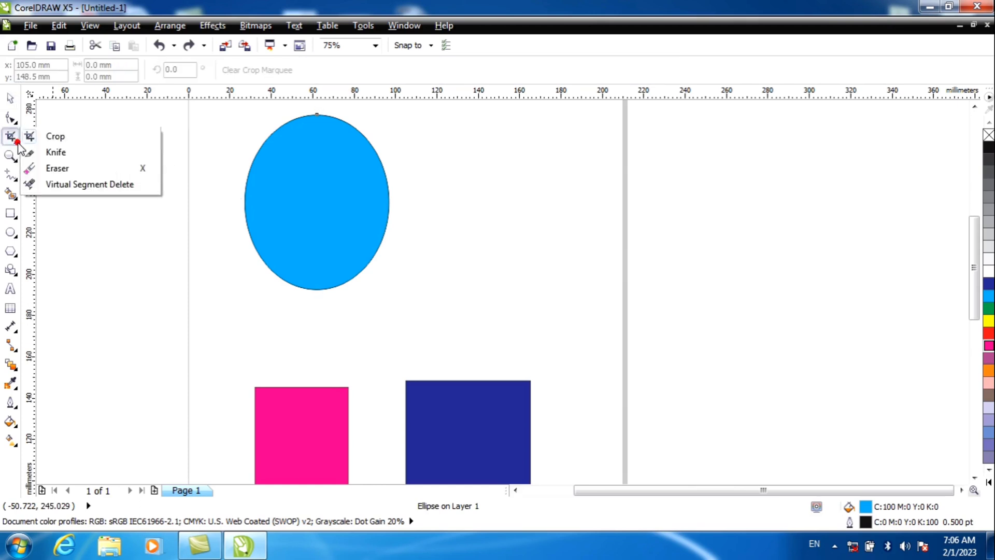
pyautogui.click(50, 153)
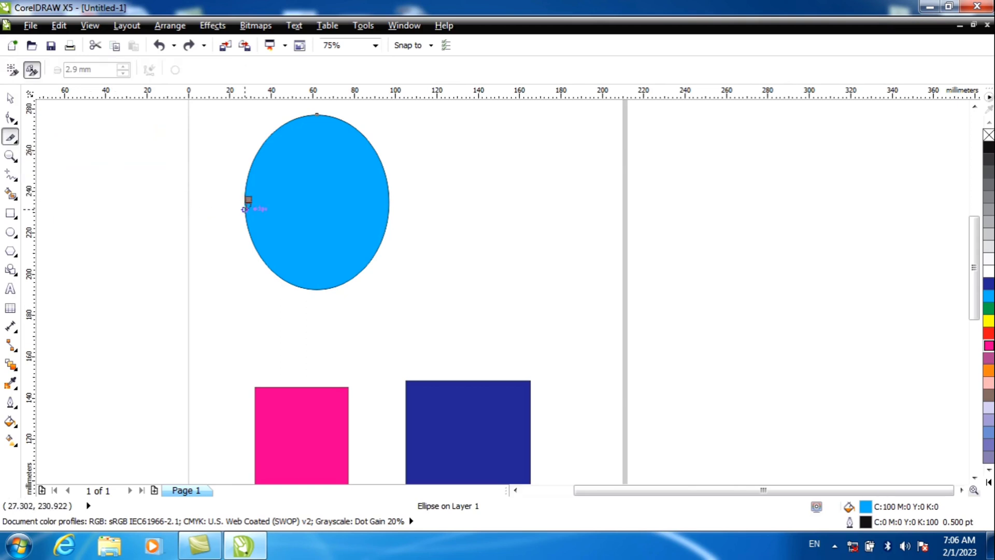
pyautogui.scroll(2, 245, 186)
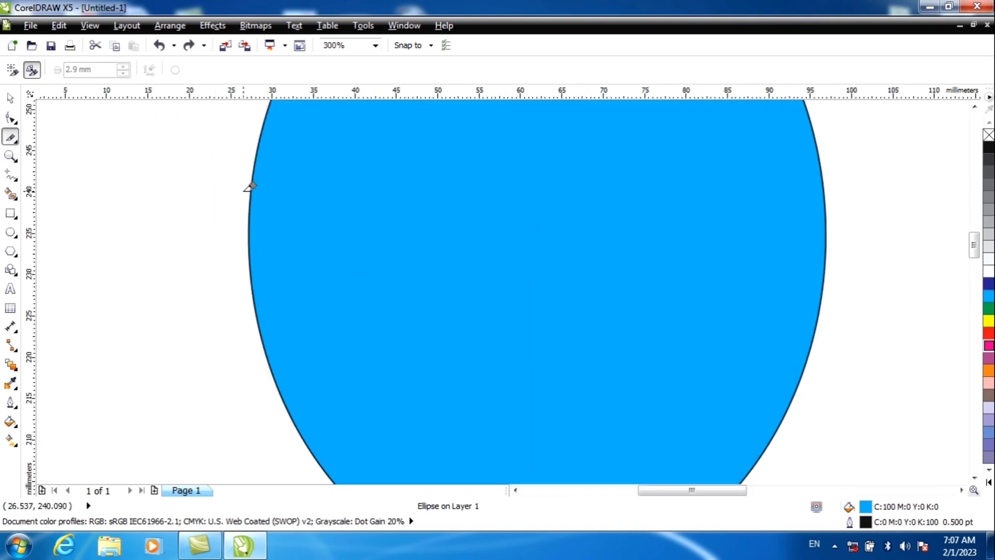
pyautogui.click(251, 192)
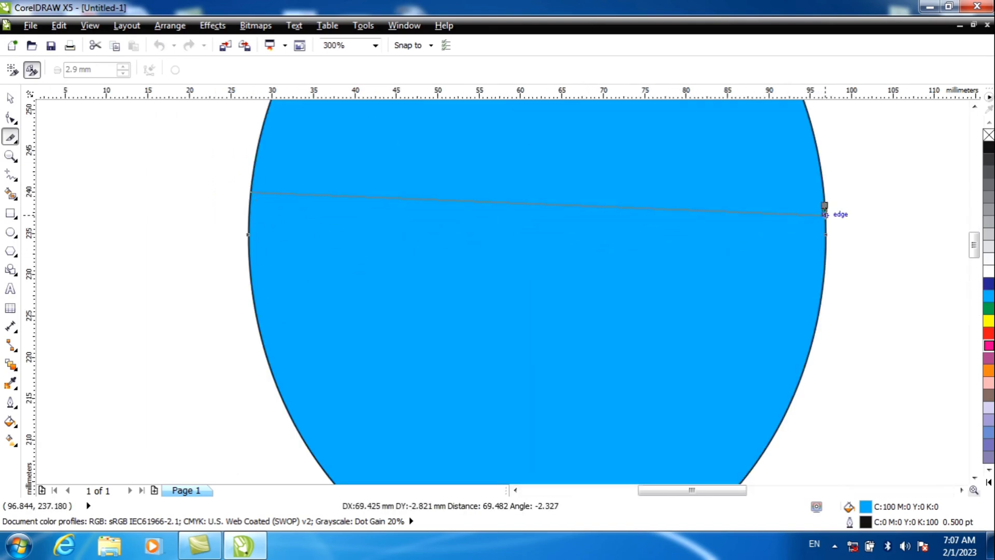
pyautogui.click(826, 214)
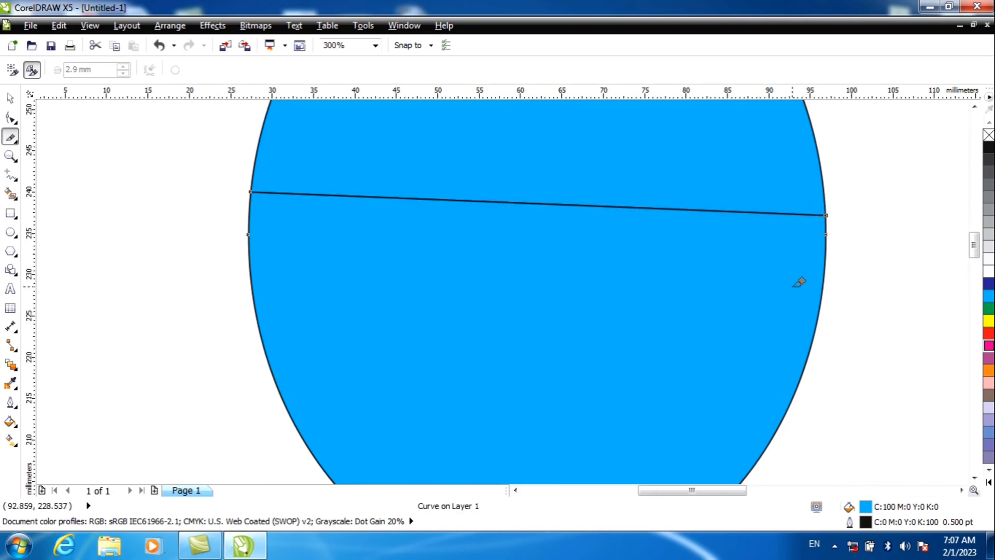
# Separate the ellipse halves by moving the lower piece down and left and the upper piece up and right
pyautogui.scroll(-1, 638, 237)
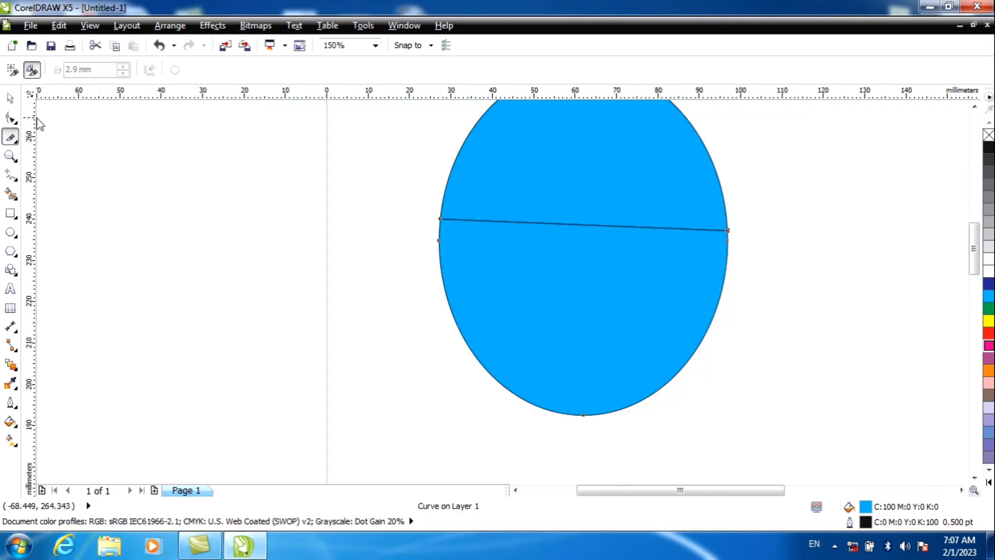
pyautogui.click(10, 97)
pyautogui.moveTo(525, 258); pyautogui.dragTo(469, 338)
pyautogui.moveTo(520, 224); pyautogui.dragTo(566, 202)
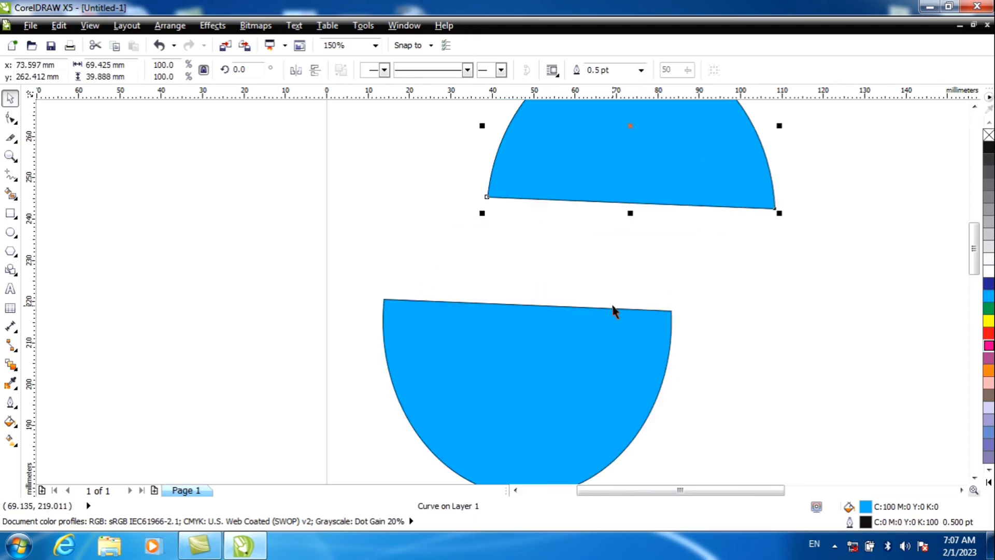
# Slice the magenta rectangle with the Knife tool along a nearly horizontal straight line from its left edge to its right edge
pyautogui.scroll(-3, 282, 216)
pyautogui.click(300, 228)
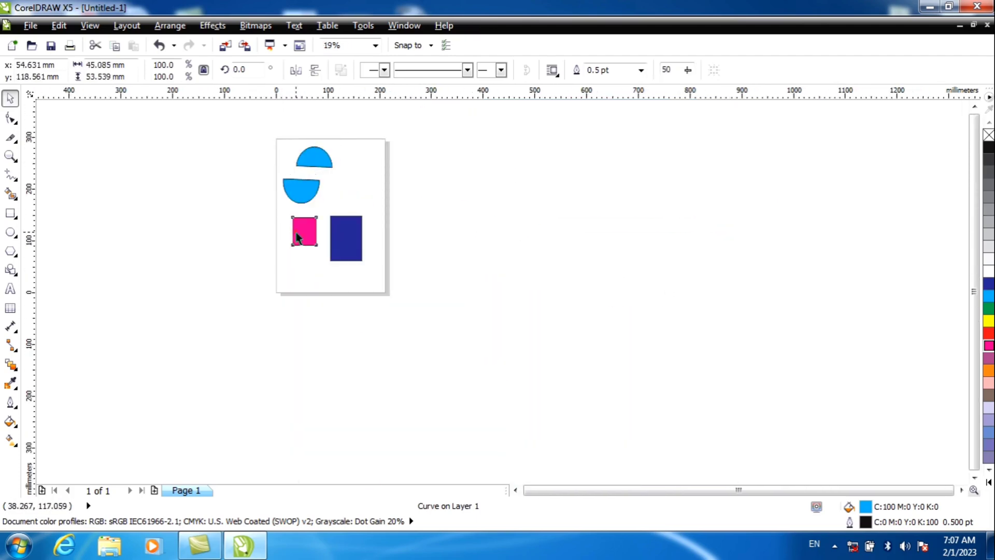
pyautogui.scroll(3, 301, 230)
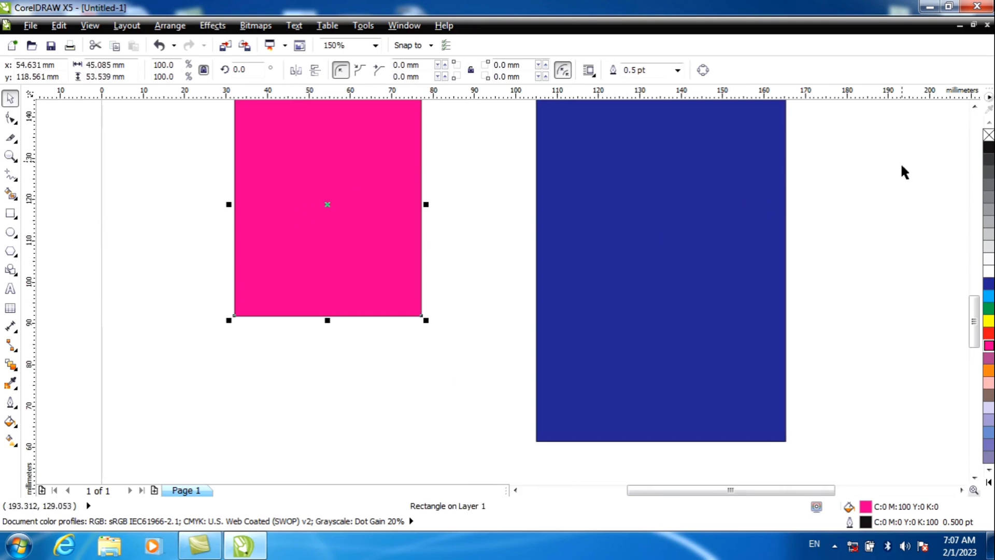
pyautogui.click(974, 106)
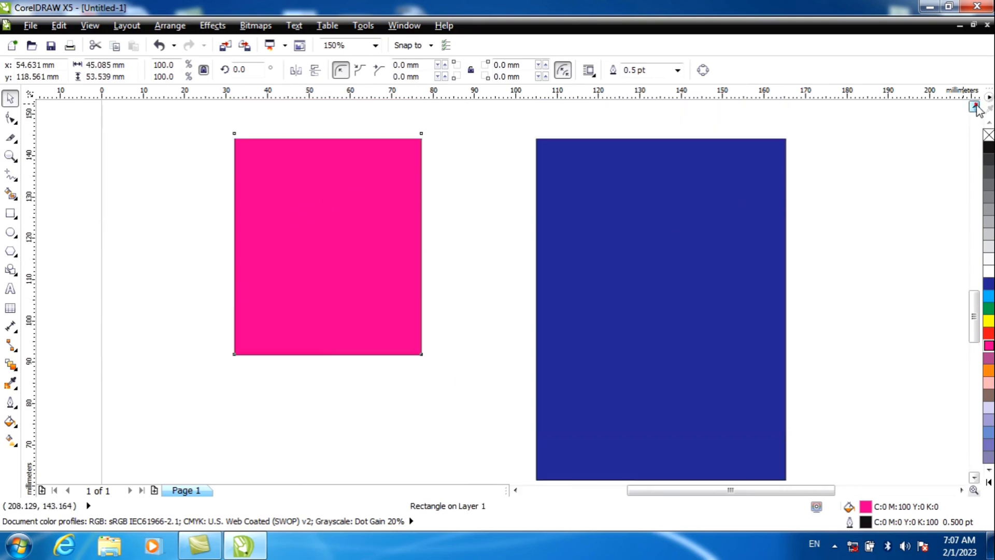
pyautogui.click(10, 137)
pyautogui.scroll(3, 233, 266)
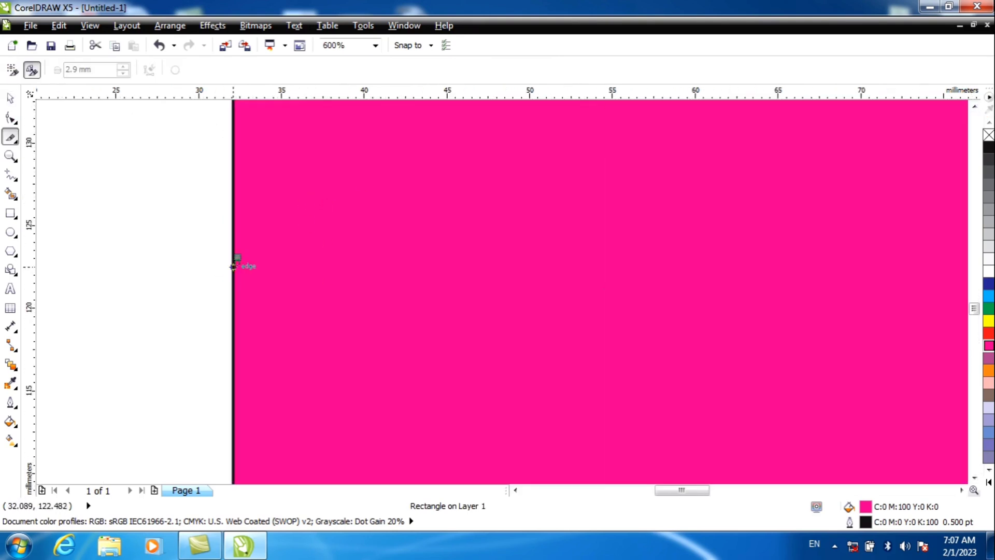
pyautogui.click(233, 268)
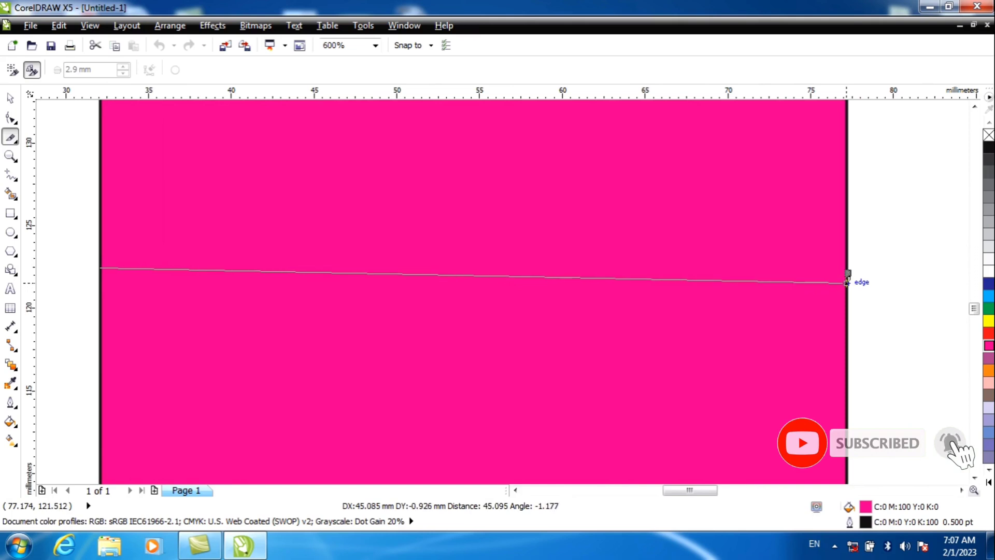
pyautogui.click(846, 272)
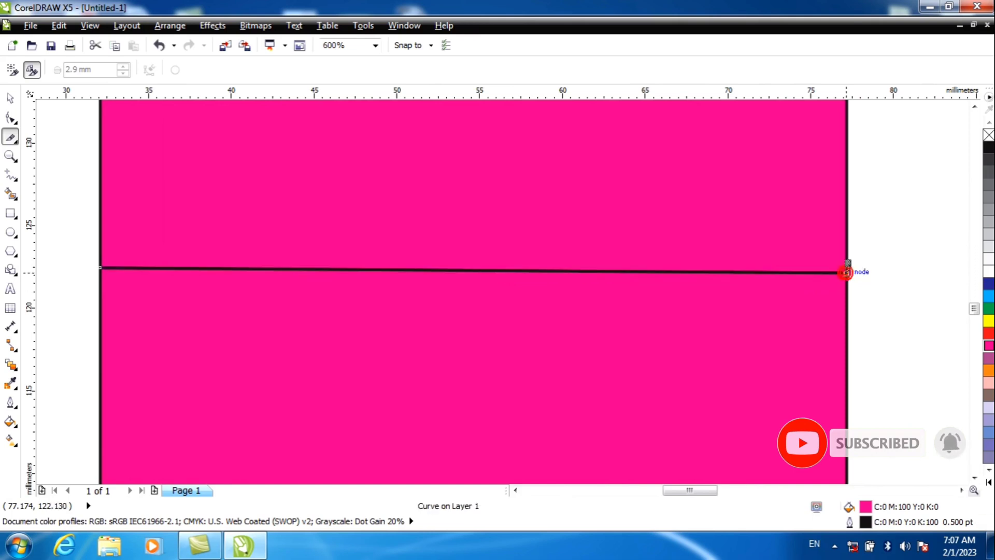
# Move the lower magenta piece down, away from the upper one, then shift the upper piece up and undo that last move
pyautogui.click(10, 99)
pyautogui.moveTo(263, 335); pyautogui.dragTo(265, 390)
pyautogui.moveTo(289, 233); pyautogui.dragTo(291, 201)
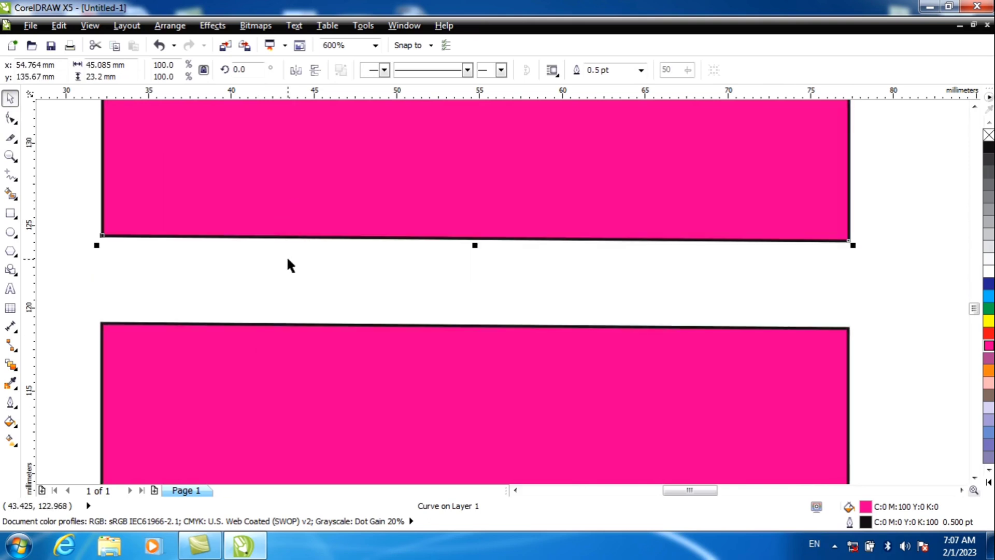
pyautogui.hotkey('ctrl', 'z')
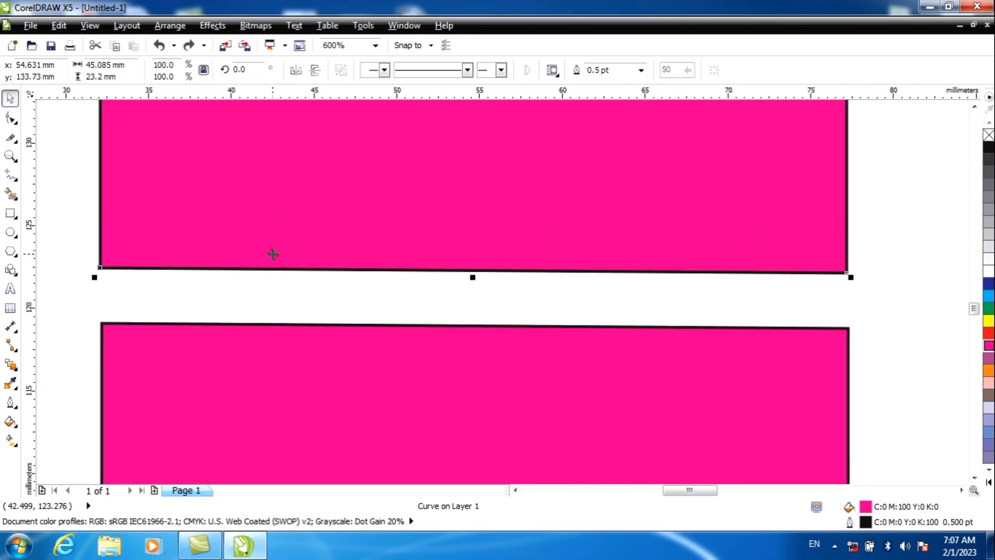
# Erase the left part and the bottom strip of the upper magenta piece with the Eraser tool at 2.9 mm thickness
pyautogui.scroll(-5, 273, 253)
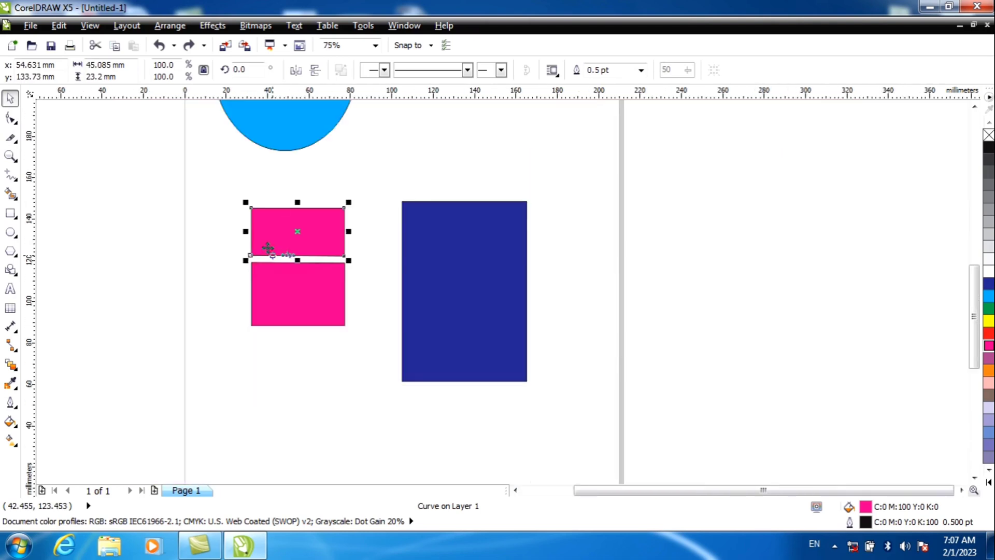
pyautogui.click(13, 137)
pyautogui.click(16, 141)
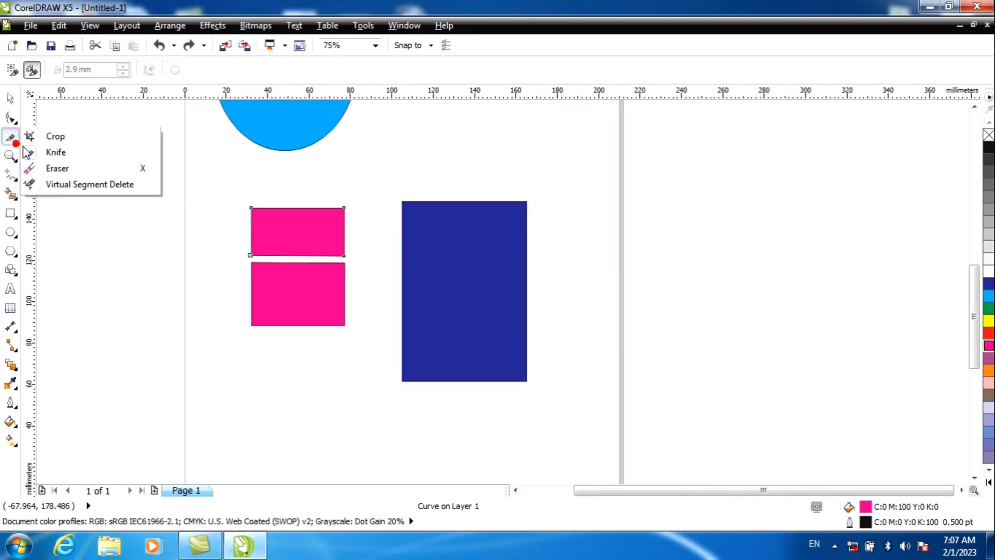
pyautogui.click(49, 169)
pyautogui.moveTo(246, 231)
pyautogui.mouseDown()
pyautogui.moveTo(275, 197)
pyautogui.moveTo(231, 229)
pyautogui.moveTo(290, 222)
pyautogui.moveTo(253, 230)
pyautogui.moveTo(253, 258)
pyautogui.moveTo(342, 254)
pyautogui.moveTo(238, 249)
pyautogui.moveTo(350, 244)
pyautogui.moveTo(247, 230)
pyautogui.mouseUp()
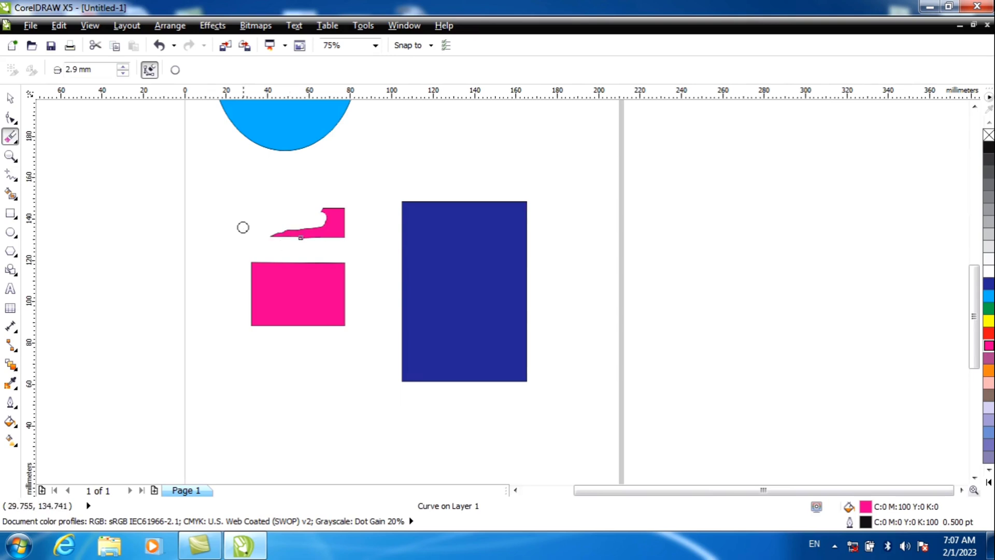
pyautogui.click(10, 98)
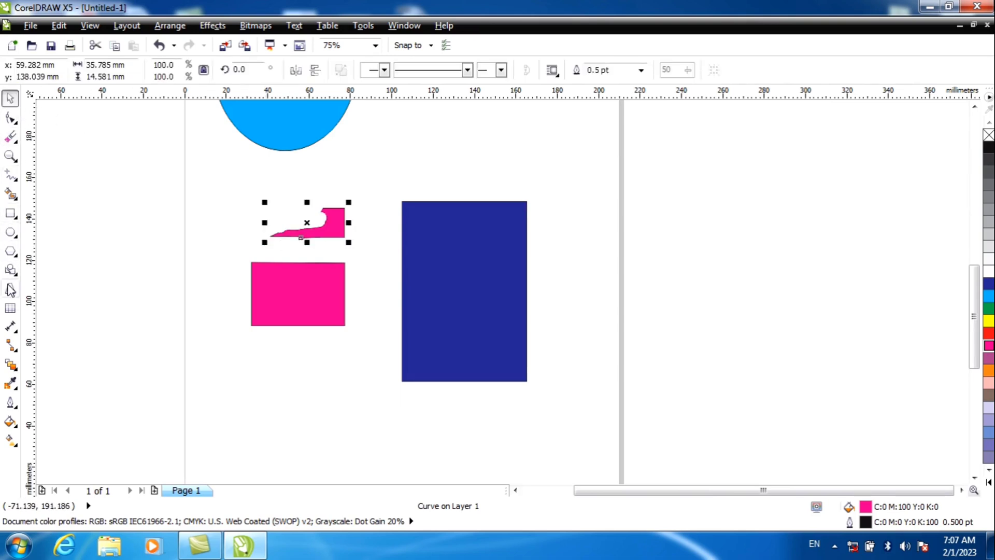
# Add a person's full name as Arial artistic text to the right of the page and scale it to about 170 mm wide
pyautogui.click(11, 289)
pyautogui.scroll(-1, 231, 332)
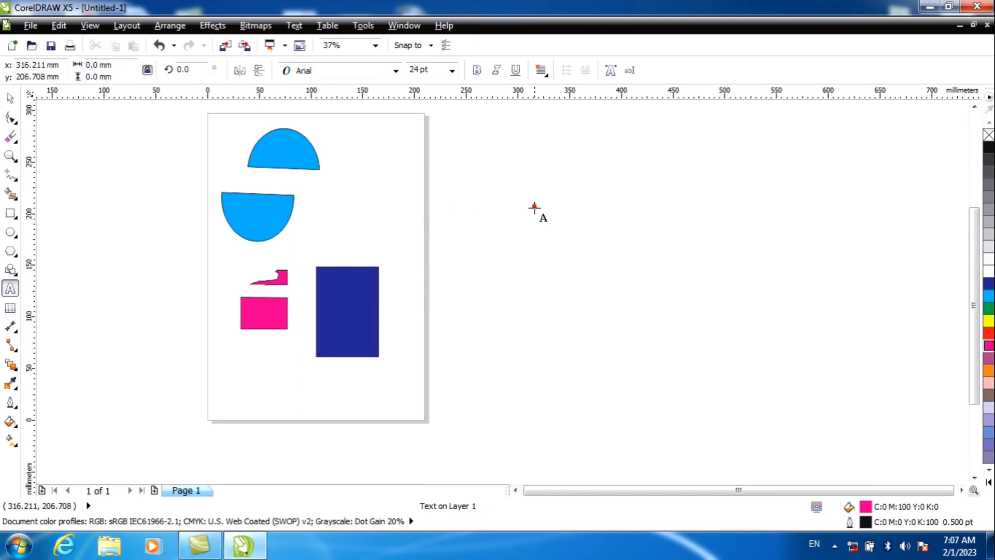
pyautogui.click(534, 207)
pyautogui.write('HAdi')
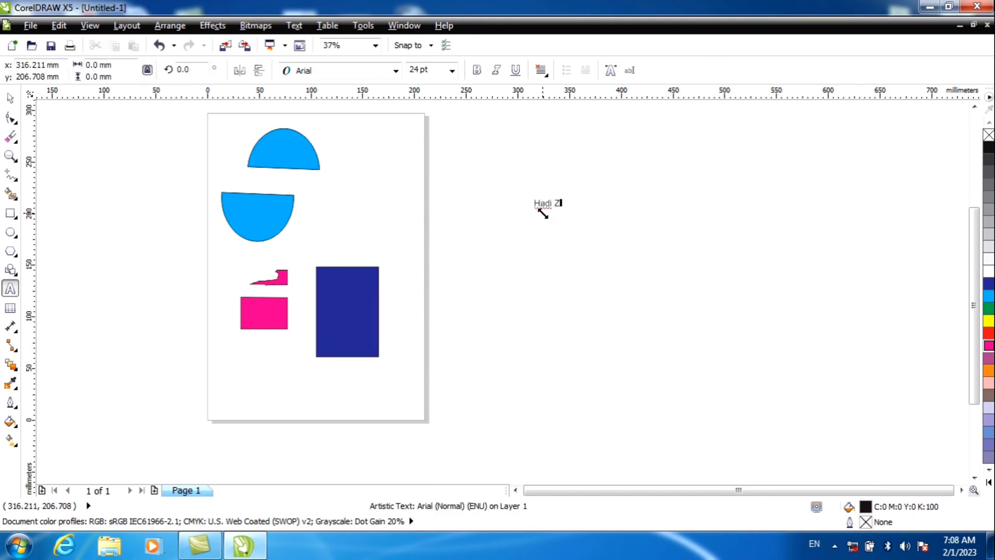
pyautogui.press('Escape')
pyautogui.press('BackSpace')
pyautogui.press('BackSpace')
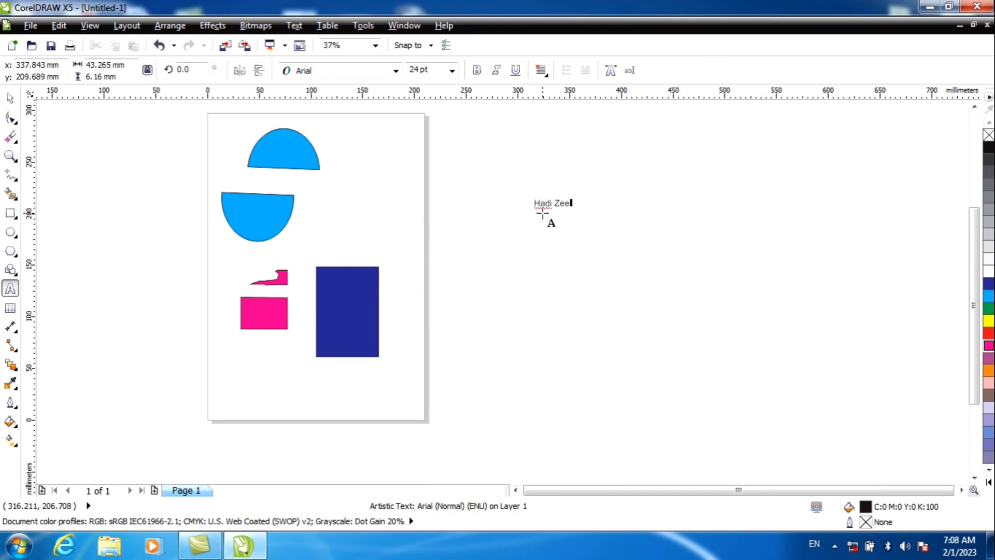
pyautogui.write('rak')
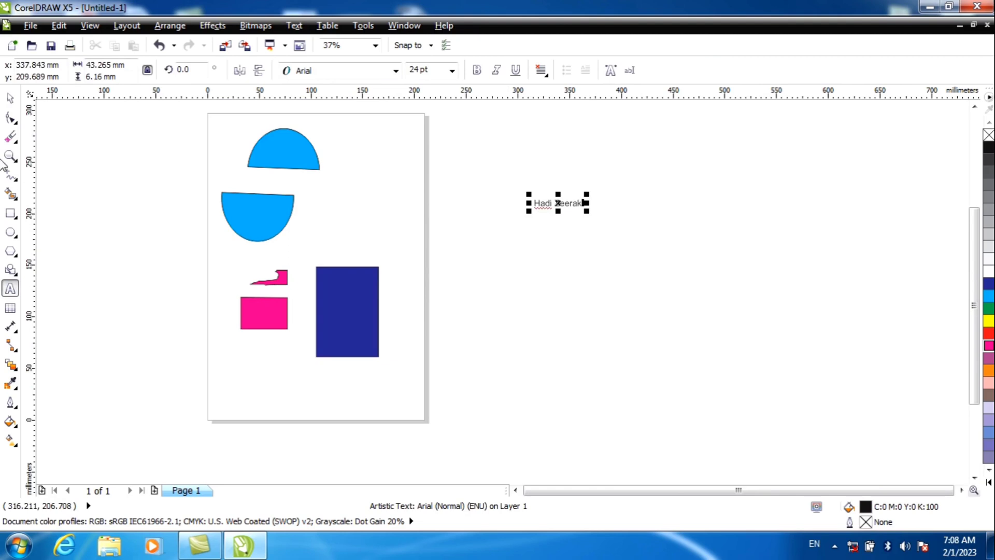
pyautogui.click(10, 97)
pyautogui.moveTo(529, 211); pyautogui.dragTo(402, 321)
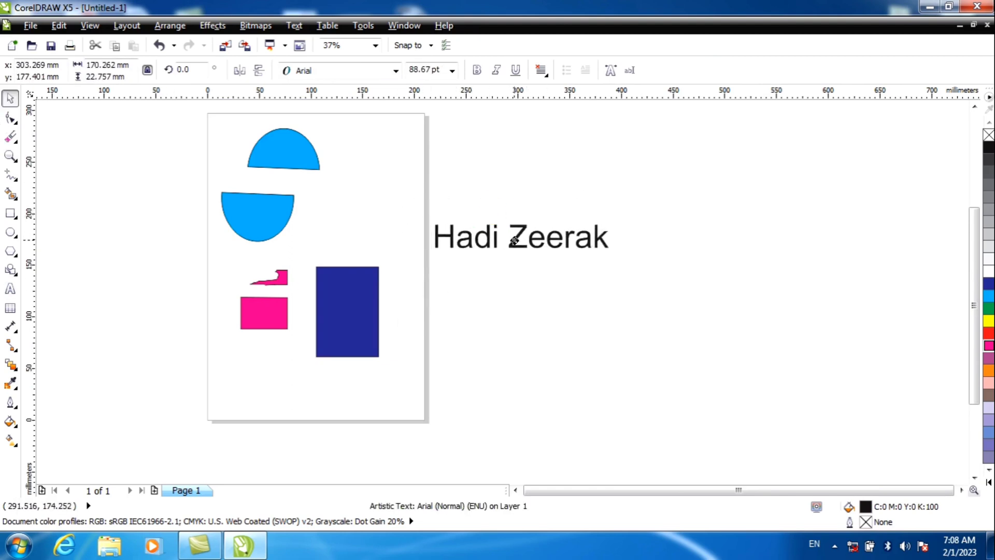
# Erase the last letter of the text and the dot of the i with the Eraser tool at 2.9 mm thickness
pyautogui.scroll(2, 517, 240)
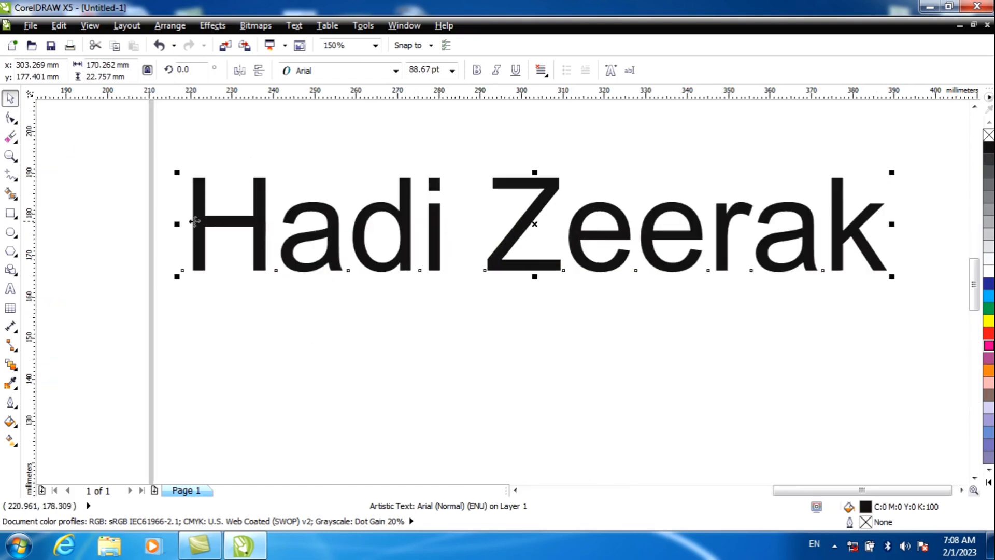
pyautogui.click(15, 160)
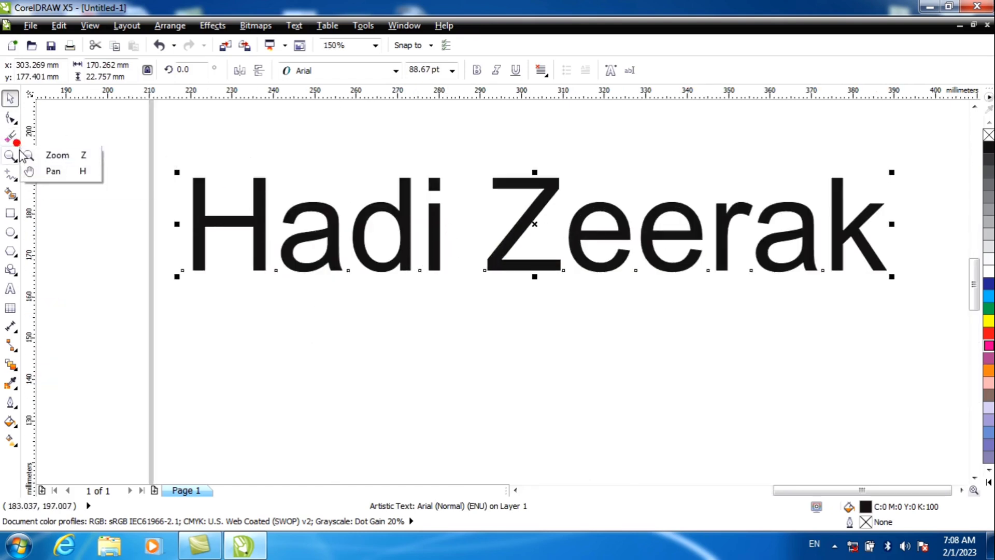
pyautogui.click(15, 141)
pyautogui.click(42, 162)
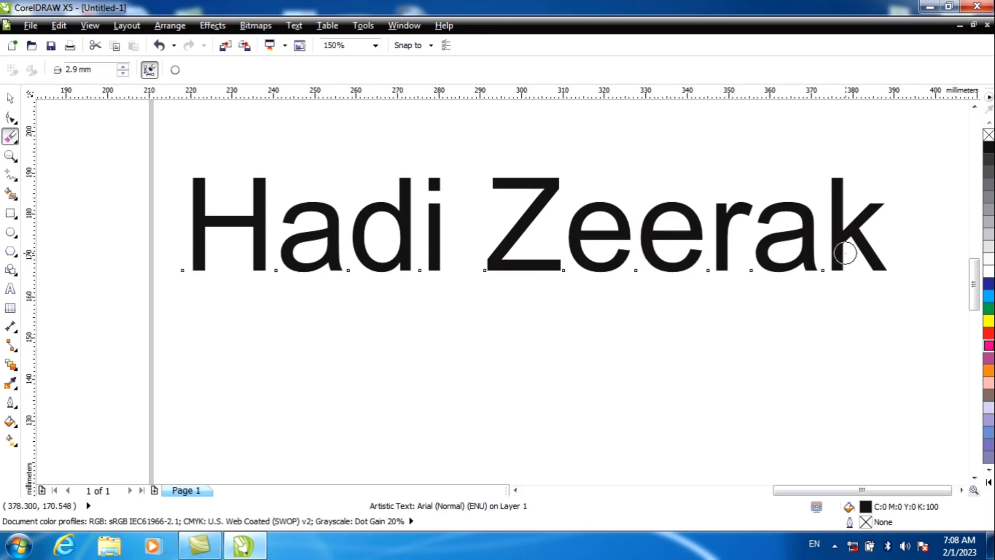
pyautogui.moveTo(881, 266)
pyautogui.mouseDown()
pyautogui.moveTo(851, 228)
pyautogui.moveTo(860, 208)
pyautogui.moveTo(878, 203)
pyautogui.moveTo(843, 273)
pyautogui.moveTo(839, 179)
pyautogui.mouseUp()
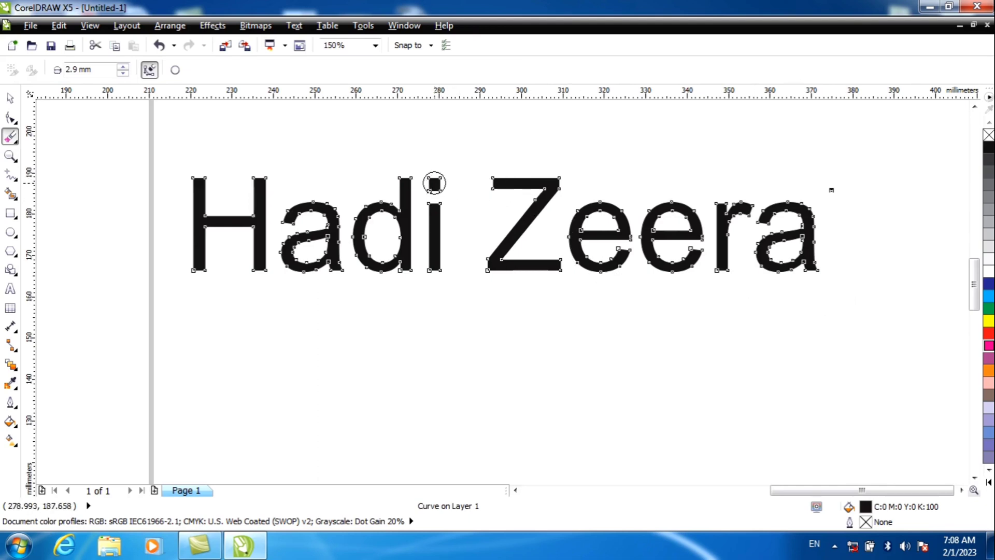
pyautogui.moveTo(434, 183); pyautogui.dragTo(449, 217)
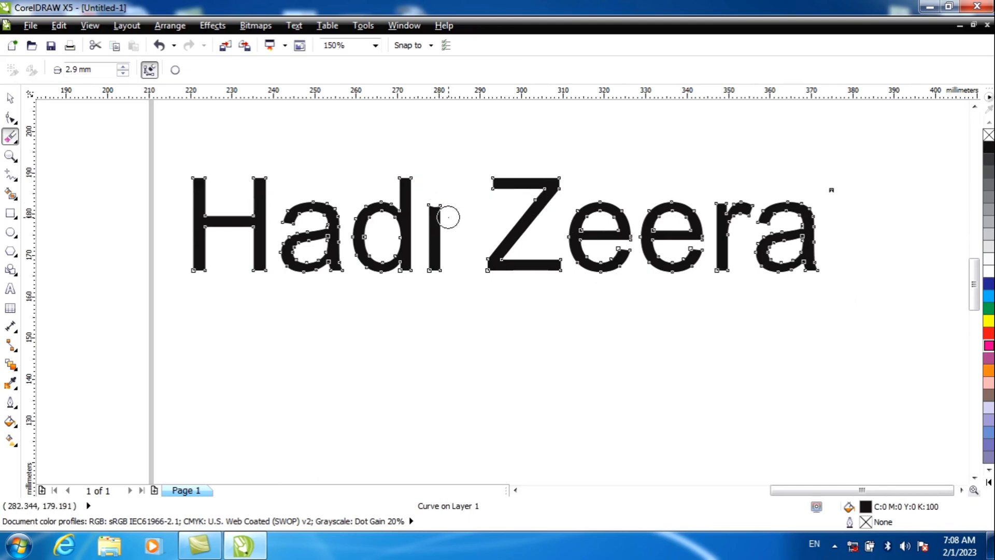
# Reduce the eraser thickness to 2.1 mm and nibble away the stroke ends of the capital Z, leaving the text deselected
pyautogui.click(123, 73)
pyautogui.click(123, 73)
pyautogui.click(123, 73)
pyautogui.click(122, 73)
pyautogui.click(123, 73)
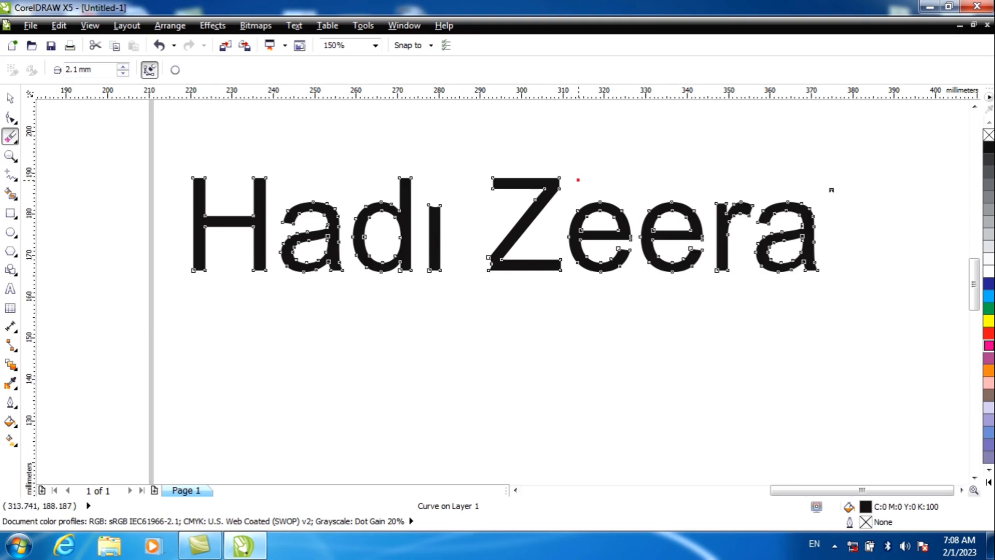
pyautogui.moveTo(578, 181); pyautogui.dragTo(561, 182)
pyautogui.moveTo(468, 185); pyautogui.dragTo(489, 182)
pyautogui.moveTo(574, 282); pyautogui.dragTo(555, 271)
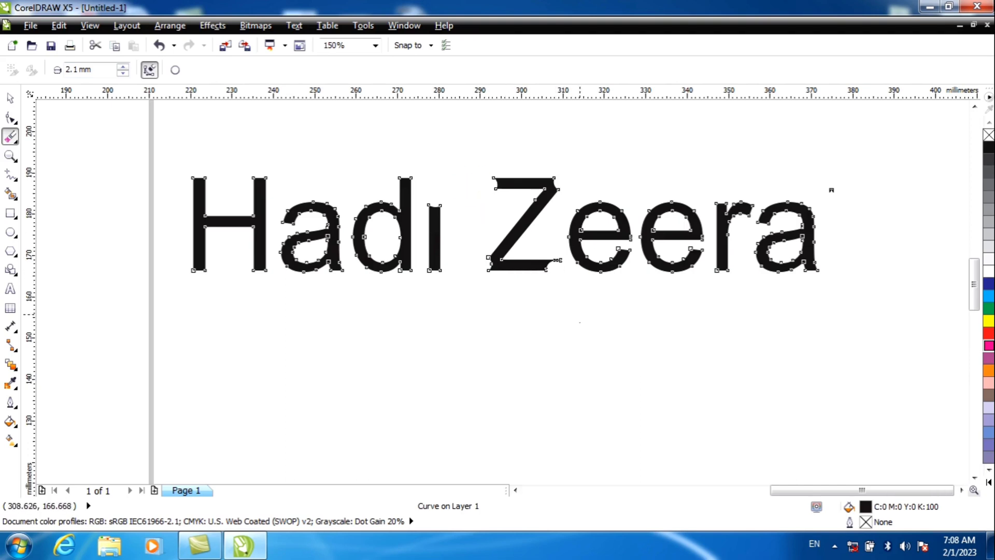
pyautogui.click(10, 99)
pyautogui.click(279, 332)
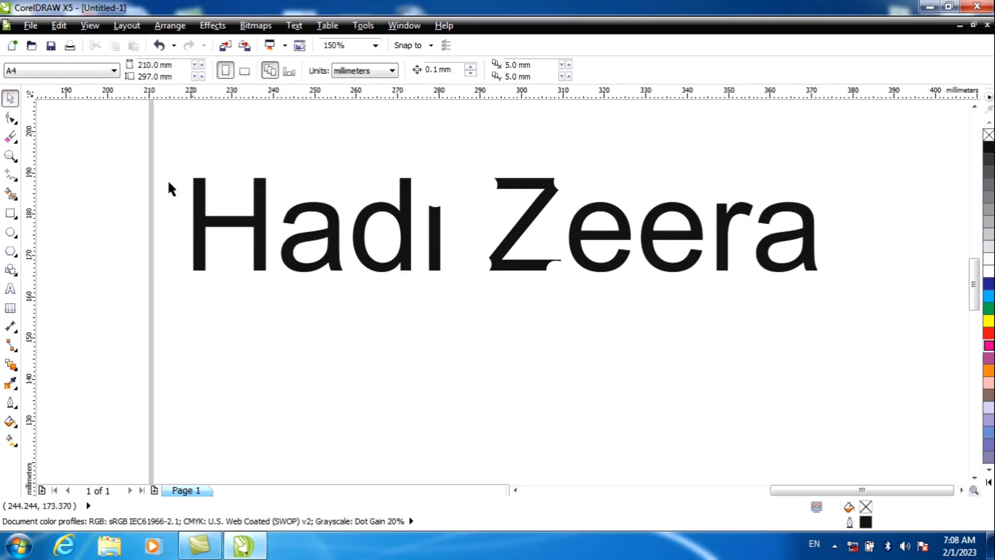
# Draw four separate ellipses in a row below the text, each about 32 to 35 mm wide
pyautogui.click(15, 141)
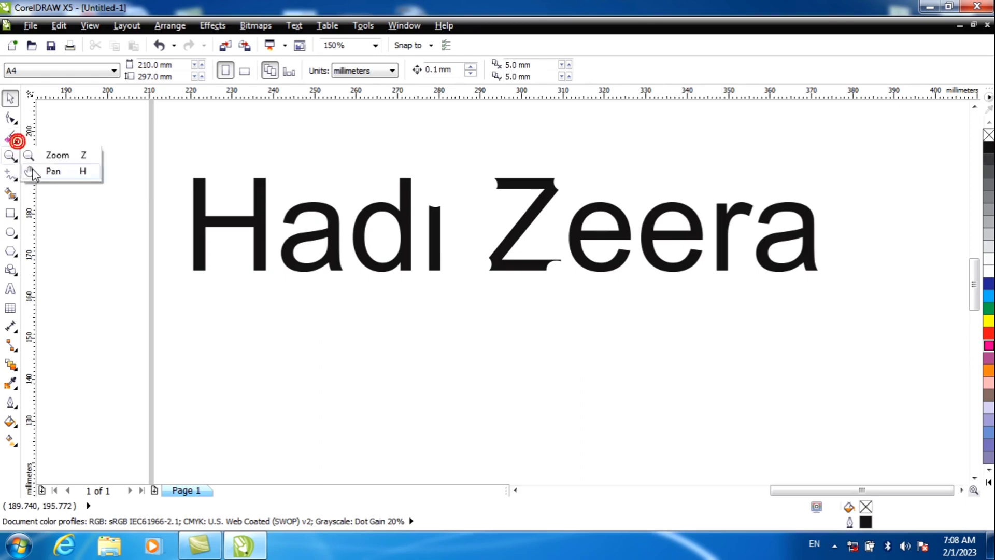
pyautogui.click(10, 232)
pyautogui.moveTo(182, 316); pyautogui.dragTo(339, 429)
pyautogui.moveTo(374, 323); pyautogui.dragTo(519, 450)
pyautogui.moveTo(583, 341); pyautogui.dragTo(726, 467)
pyautogui.moveTo(736, 371); pyautogui.dragTo(878, 494)
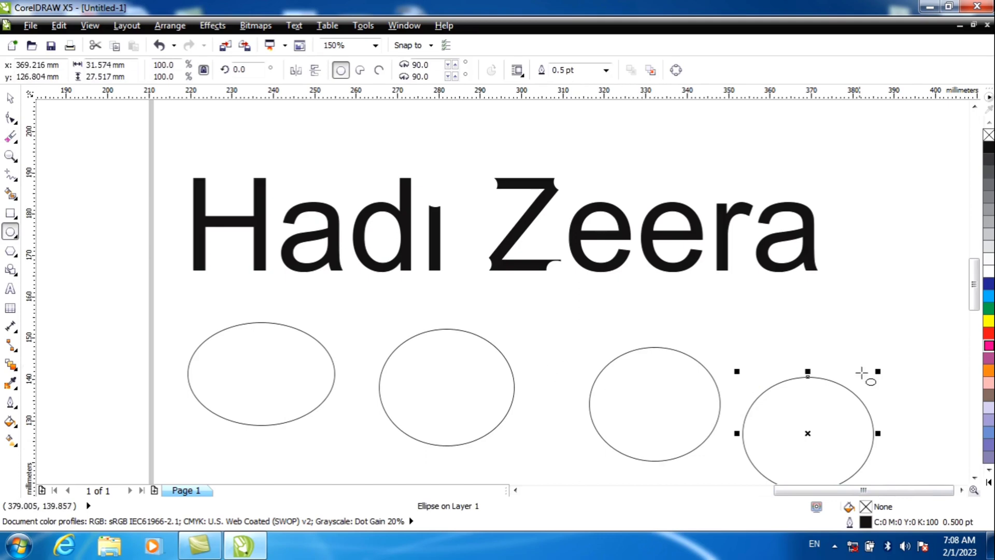
# Fill the four ellipses, from left to right, with green, cyan, dark blue and red
pyautogui.click(695, 392)
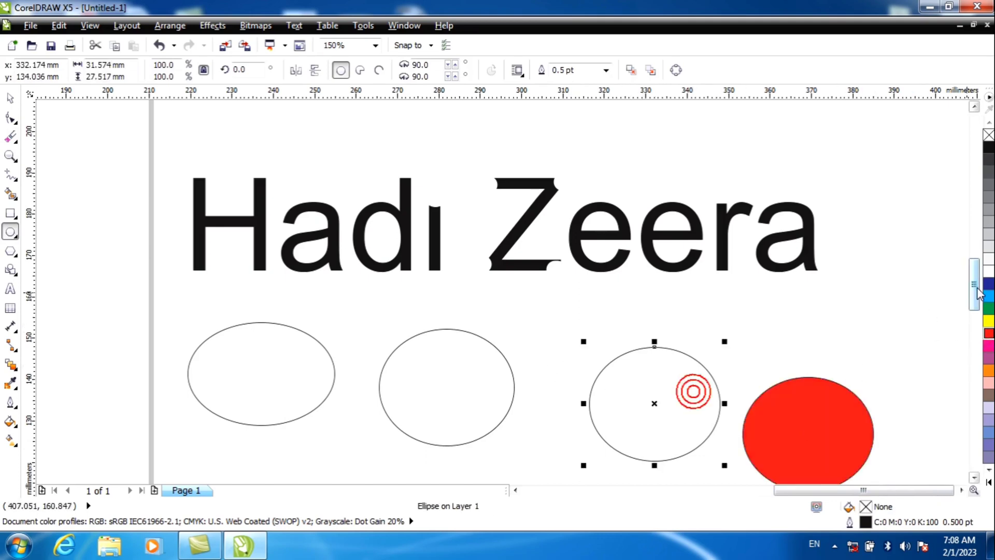
pyautogui.click(988, 283)
pyautogui.click(515, 388)
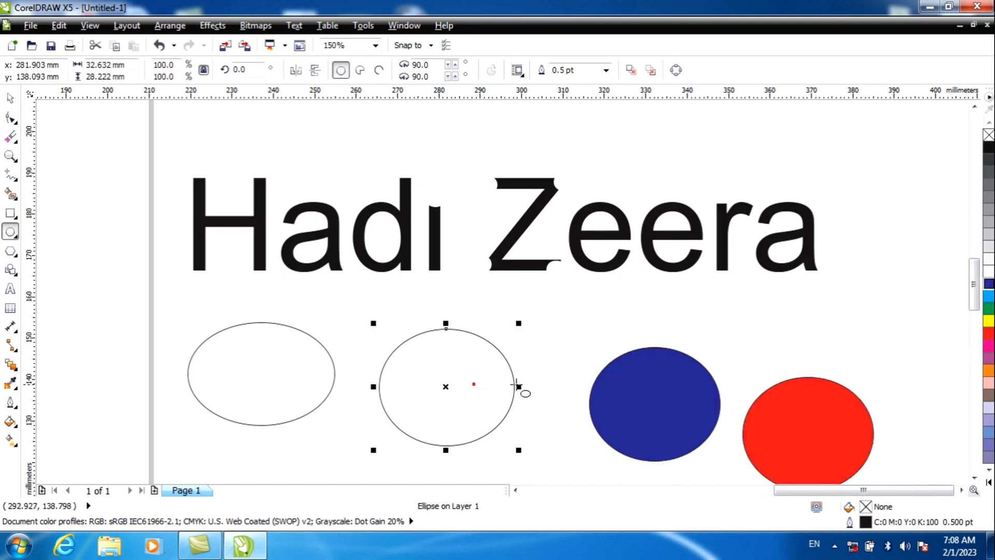
pyautogui.click(988, 296)
pyautogui.click(289, 324)
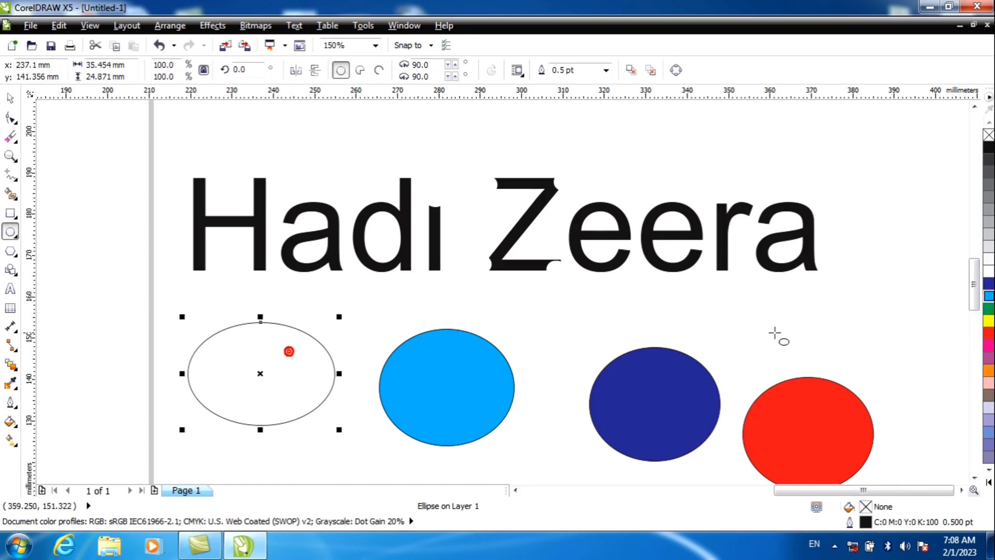
pyautogui.click(989, 308)
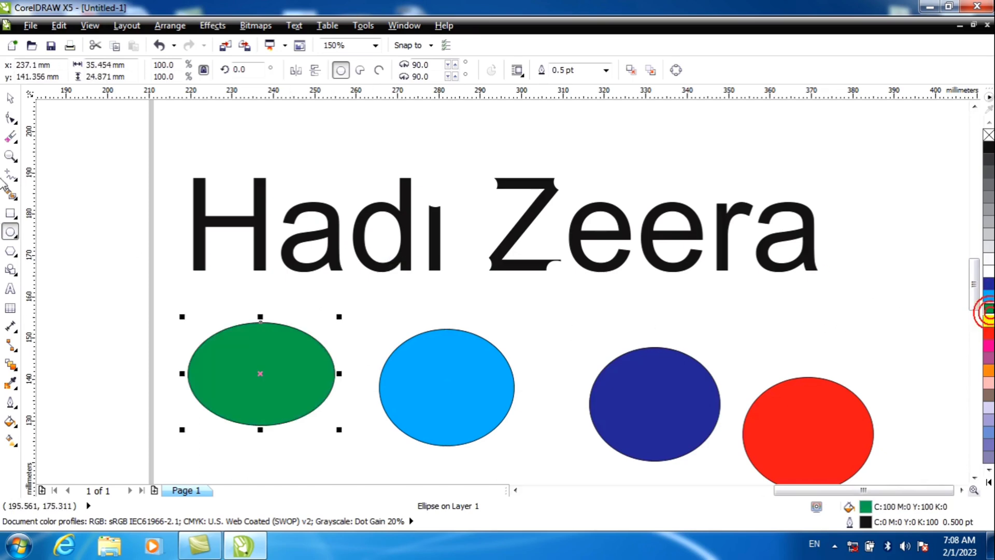
# Delete the green, cyan, dark blue and red ellipses with the Virtual Segment Delete tool
pyautogui.click(17, 143)
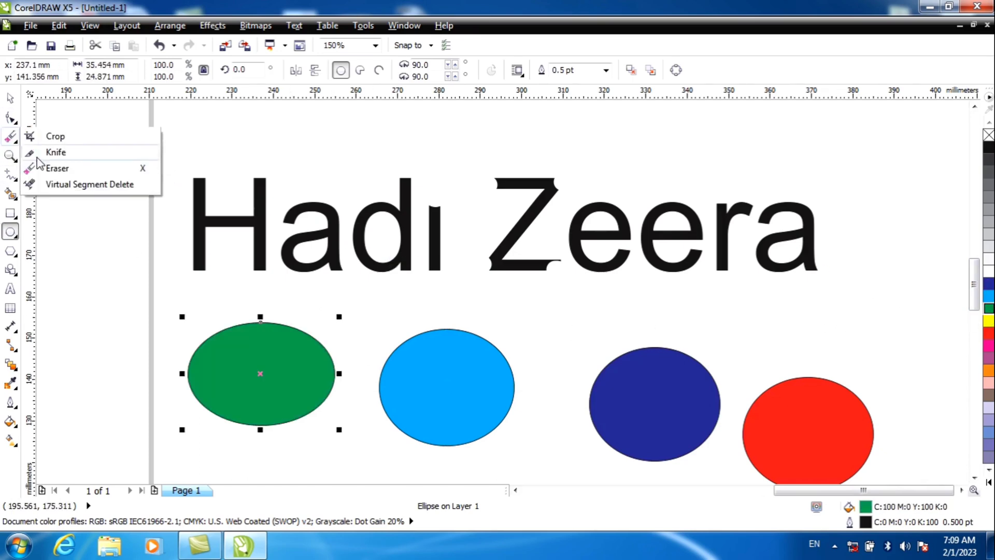
pyautogui.click(50, 185)
pyautogui.moveTo(83, 284); pyautogui.dragTo(266, 411)
pyautogui.moveTo(355, 337); pyautogui.dragTo(430, 403)
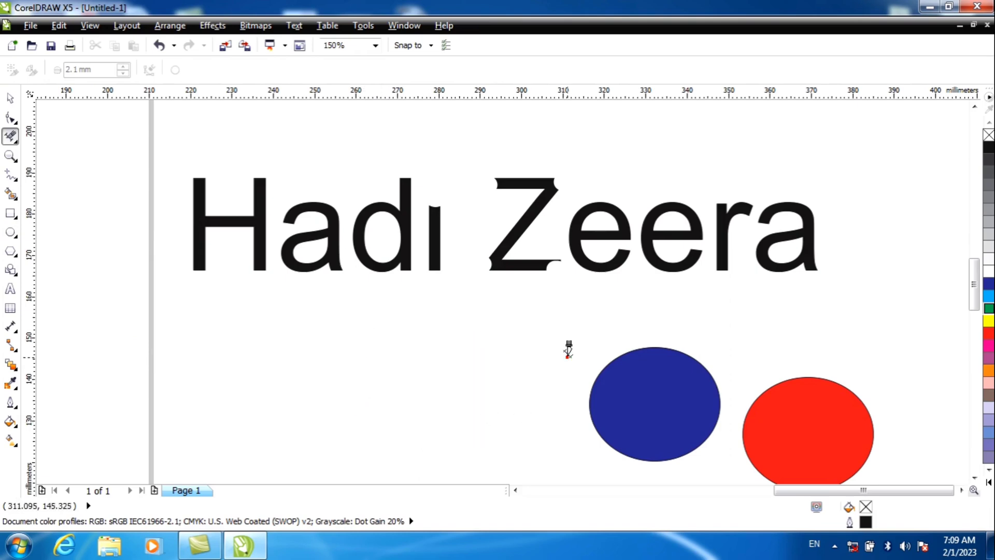
pyautogui.moveTo(568, 350); pyautogui.dragTo(660, 449)
pyautogui.moveTo(708, 374); pyautogui.dragTo(786, 455)
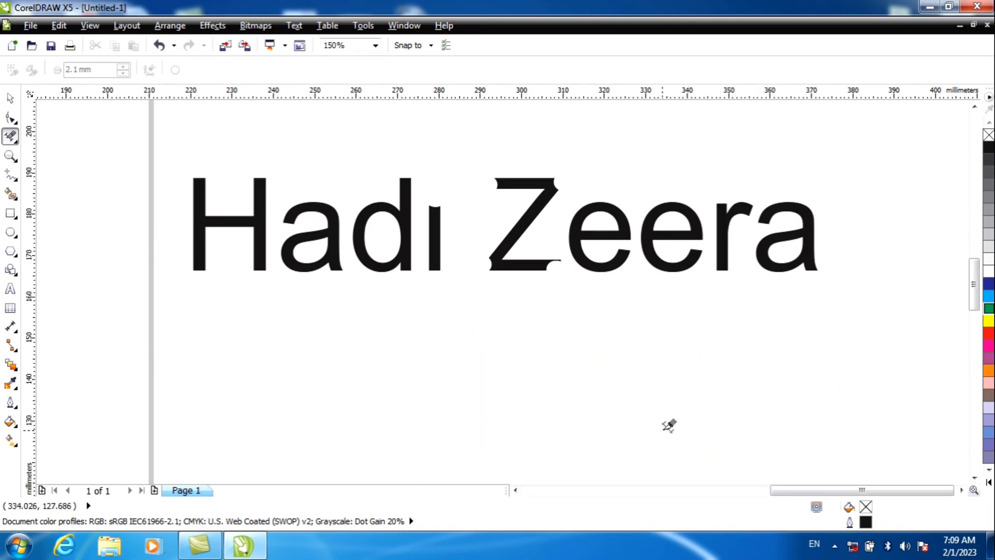
pyautogui.click(14, 141)
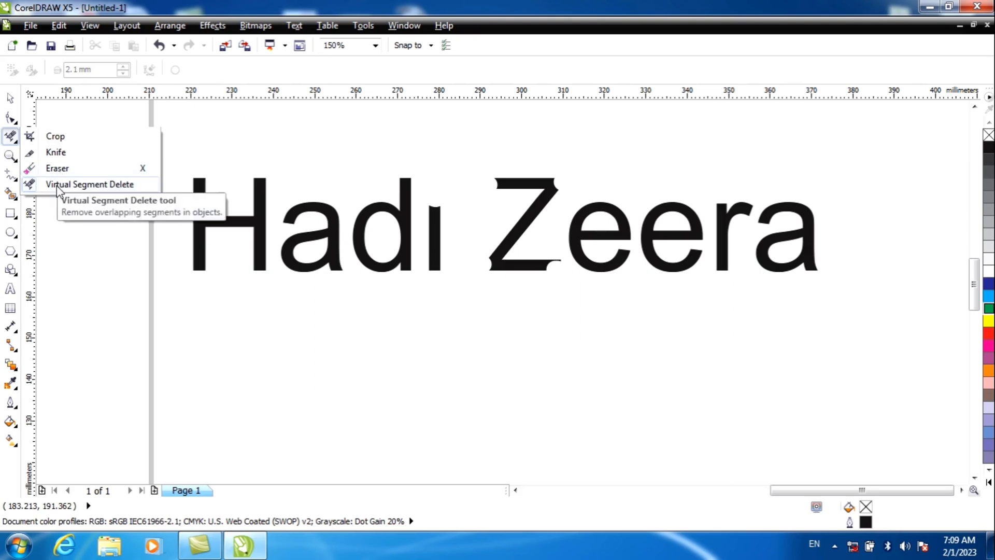
pyautogui.click(92, 185)
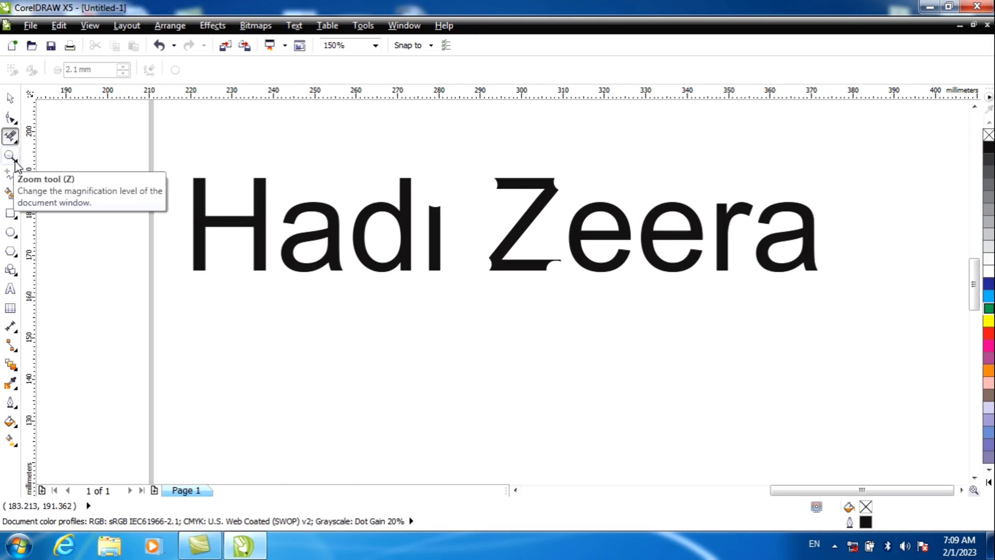
pyautogui.click(16, 162)
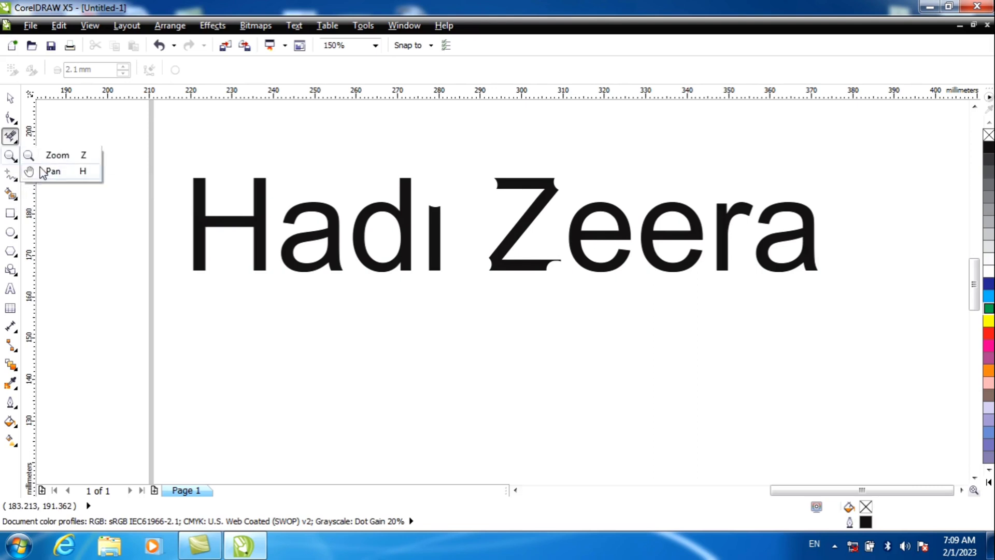
pyautogui.click(273, 307)
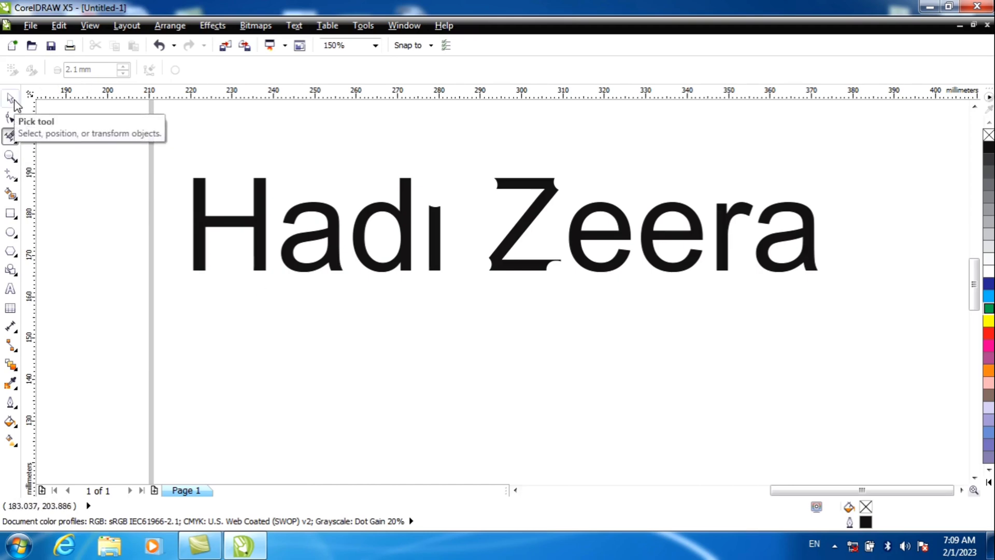
# Undo the deletion of the four ellipses, keeping the green fill on the leftmost one
pyautogui.hotkey('ctrl', 'z')
pyautogui.hotkey('ctrl', 'z')
pyautogui.hotkey('ctrl', 'z')
pyautogui.hotkey('ctrl', 'z')
pyautogui.hotkey('ctrl', 'z')
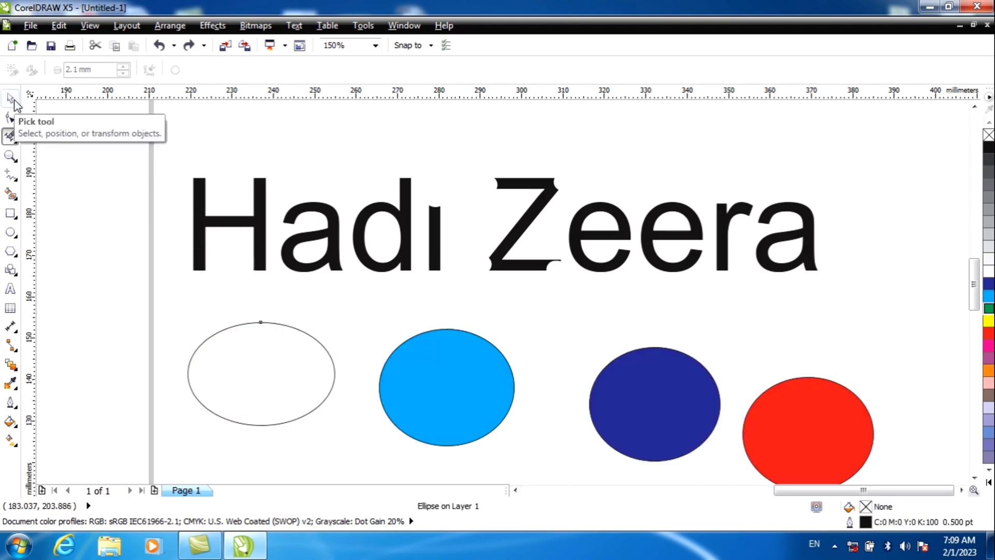
pyautogui.click(188, 45)
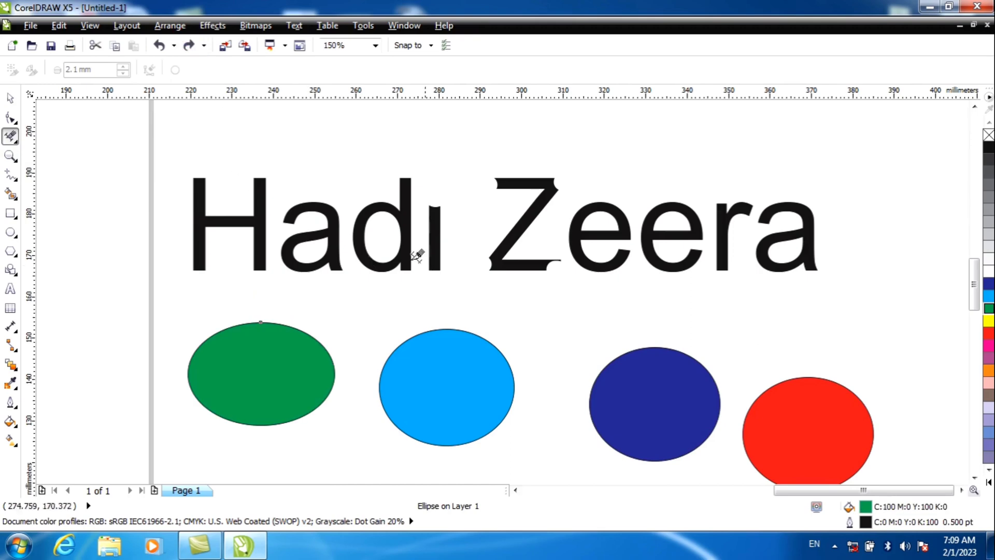
# Magnify the lowercase letters in the text's first word to at least 1200% with the Zoom tool
pyautogui.click(15, 158)
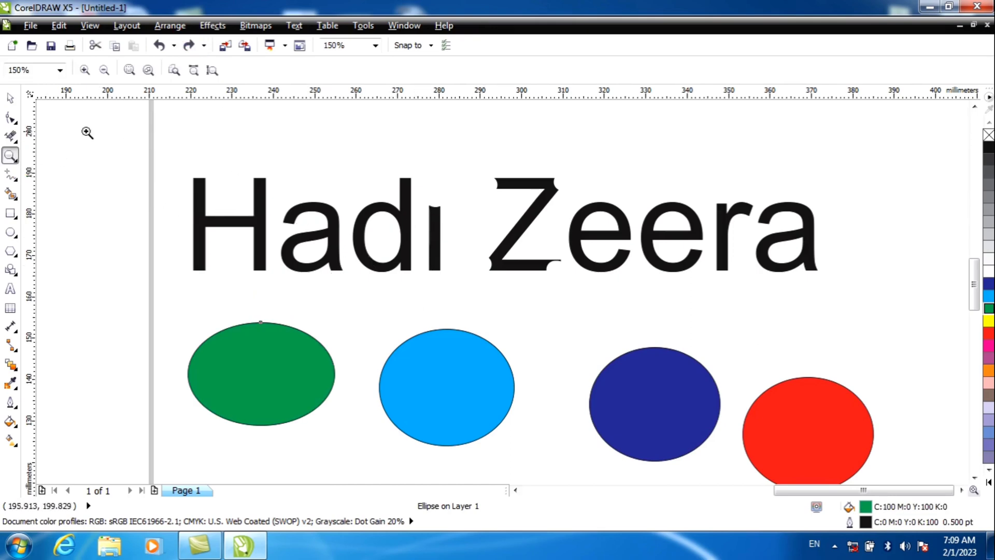
pyautogui.click(16, 160)
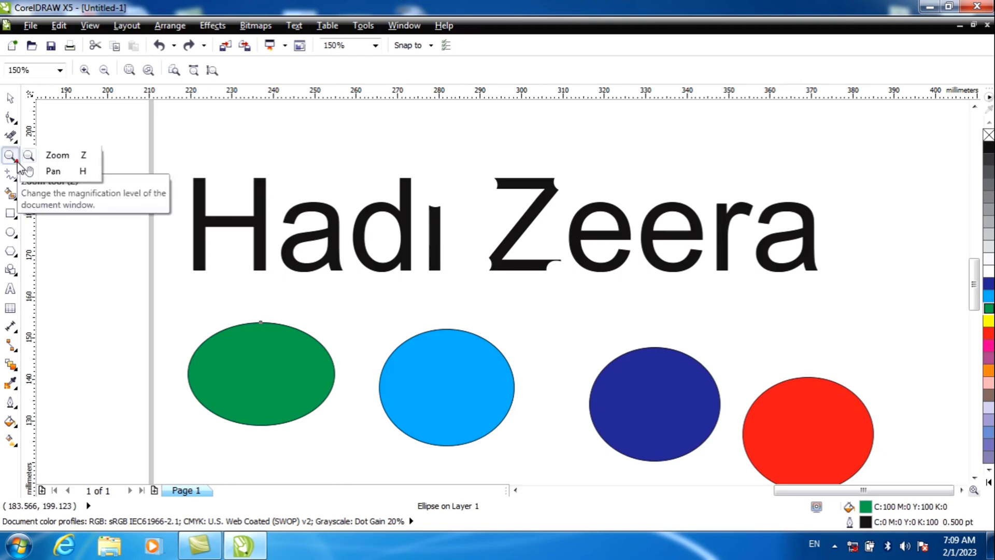
pyautogui.click(42, 157)
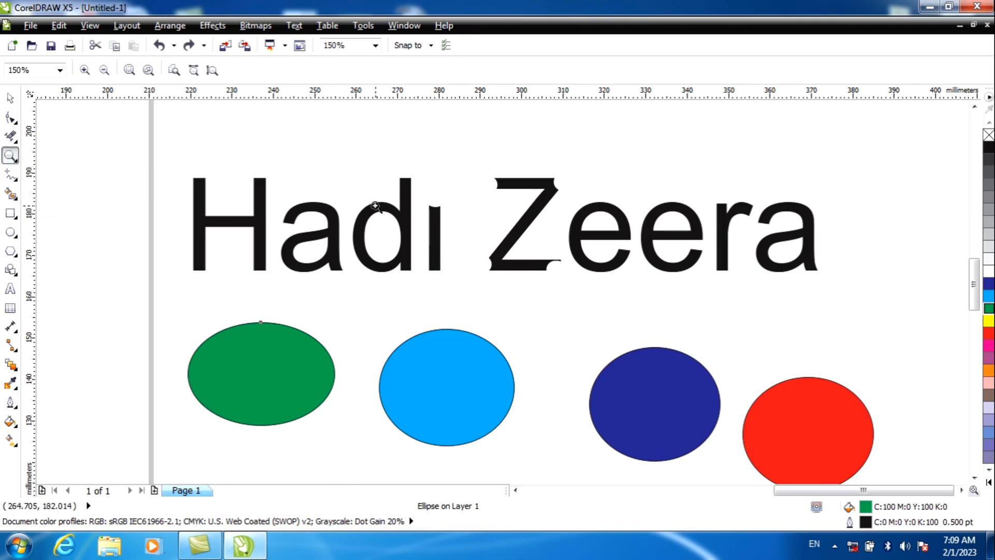
pyautogui.click(369, 187)
pyautogui.click(366, 185)
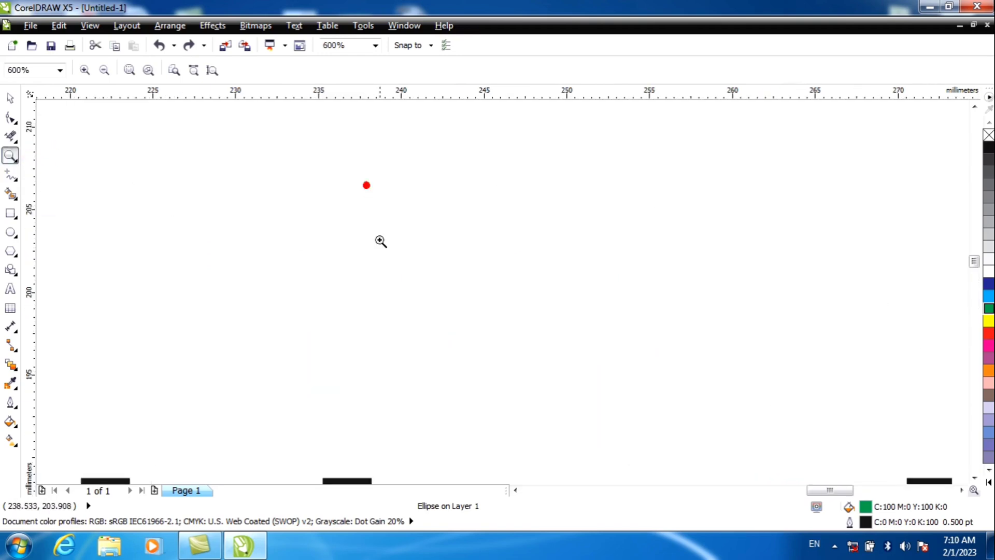
pyautogui.moveTo(974, 261); pyautogui.dragTo(974, 274)
pyautogui.click(631, 291)
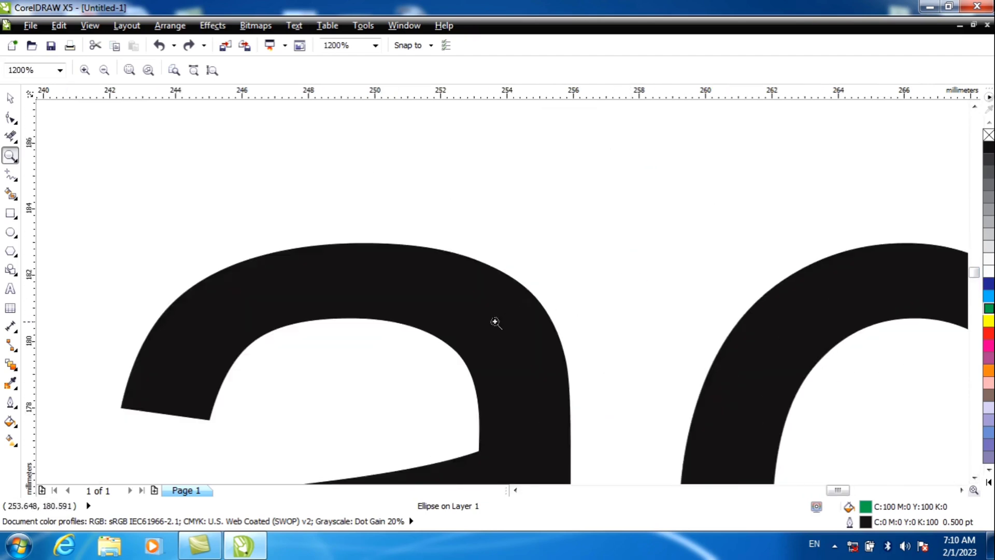
pyautogui.click(486, 325)
# Zoom out to 75% to view the whole text, the four ellipses and the shapes on the page together
pyautogui.rightClick(451, 240)
pyautogui.rightClick(451, 240)
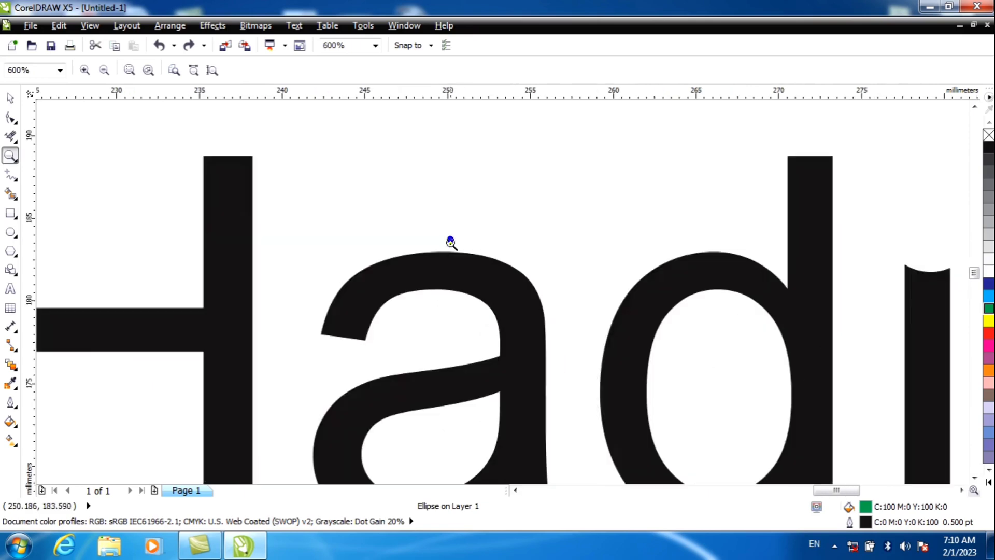
pyautogui.rightClick(450, 248)
pyautogui.rightClick(451, 251)
pyautogui.click(451, 260)
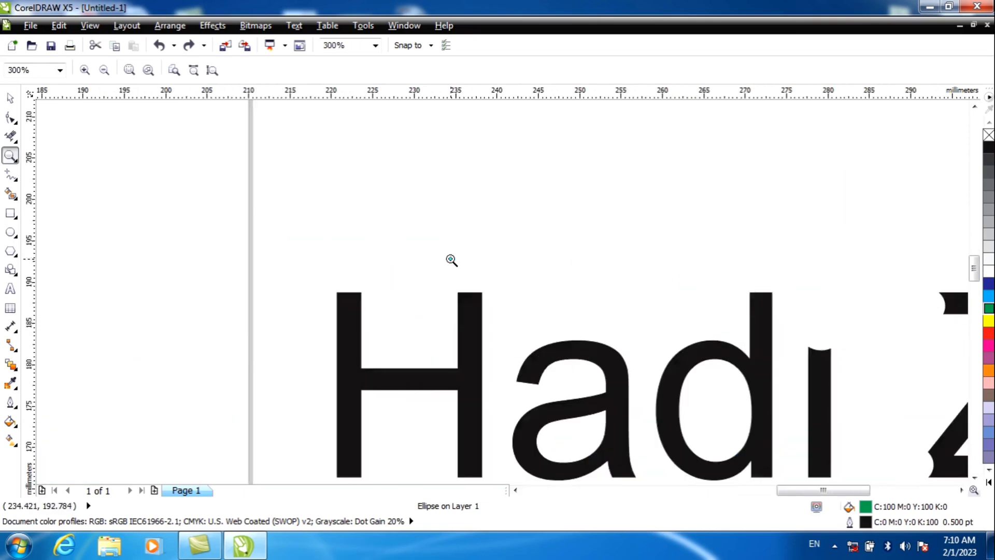
pyautogui.click(451, 258)
pyautogui.rightClick(527, 351)
pyautogui.rightClick(527, 351)
pyautogui.rightClick(526, 351)
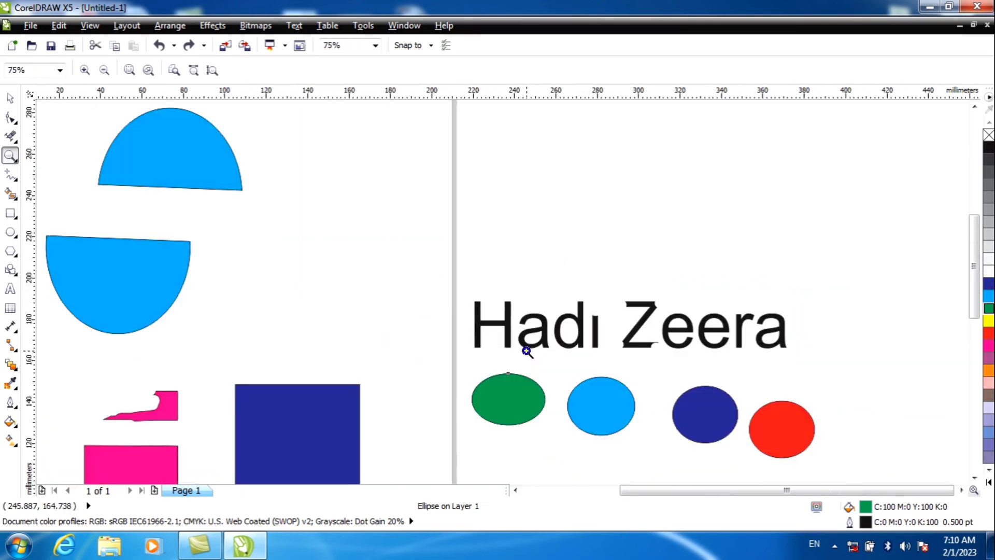
# Zoom in to 1200% on the upper end of the capital H's right stem
pyautogui.click(508, 300)
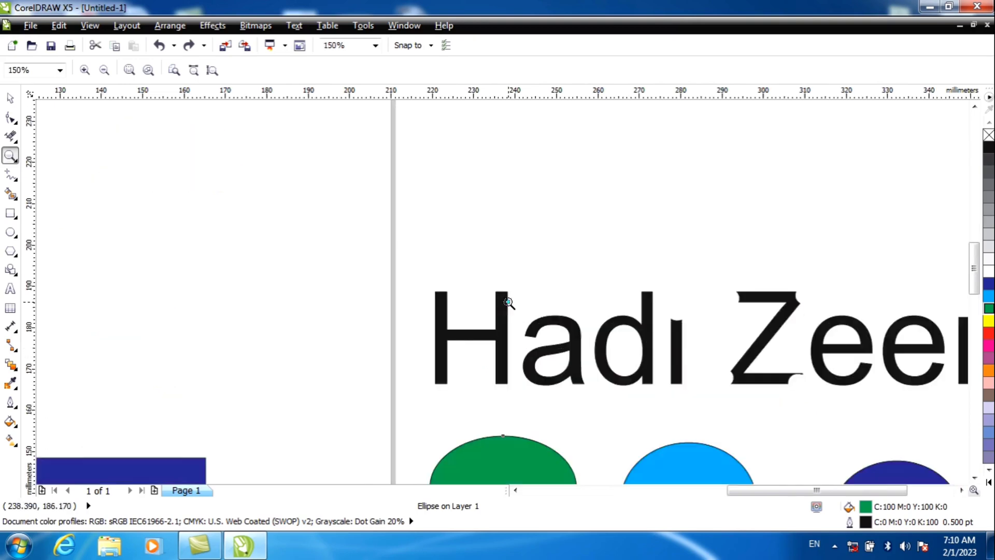
pyautogui.click(508, 301)
pyautogui.click(509, 301)
pyautogui.click(508, 301)
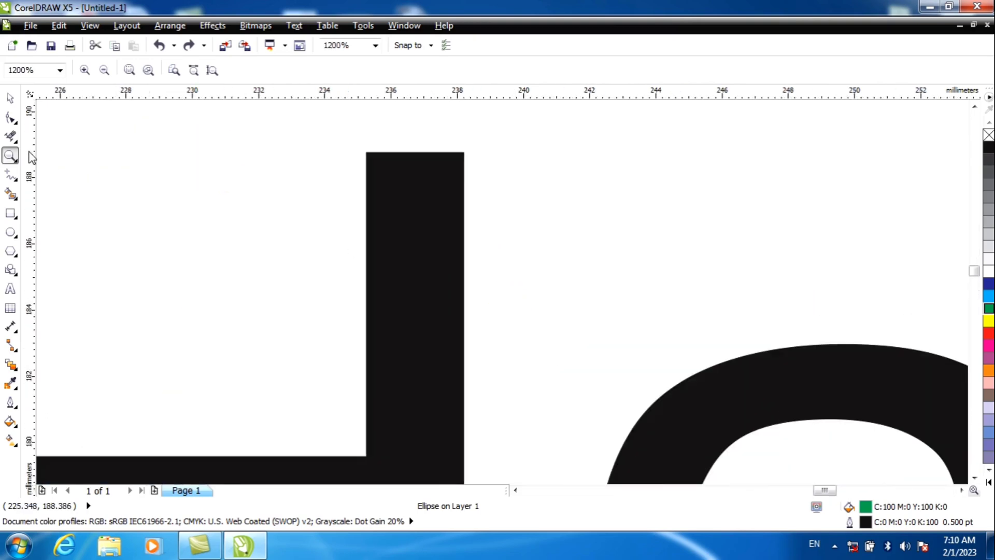
# Pan across the magnified text from the capital H to the capital Z with the Pan tool
pyautogui.click(17, 163)
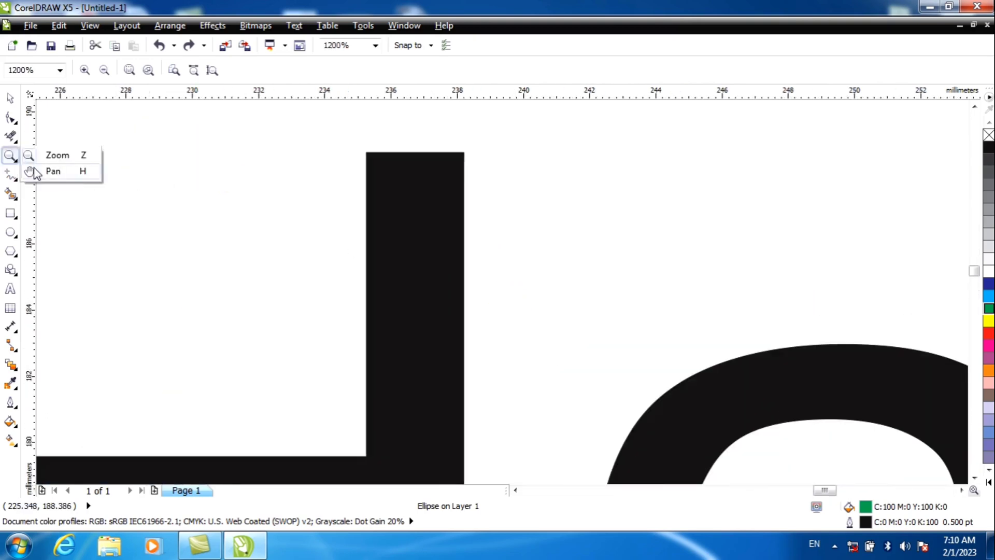
pyautogui.click(40, 169)
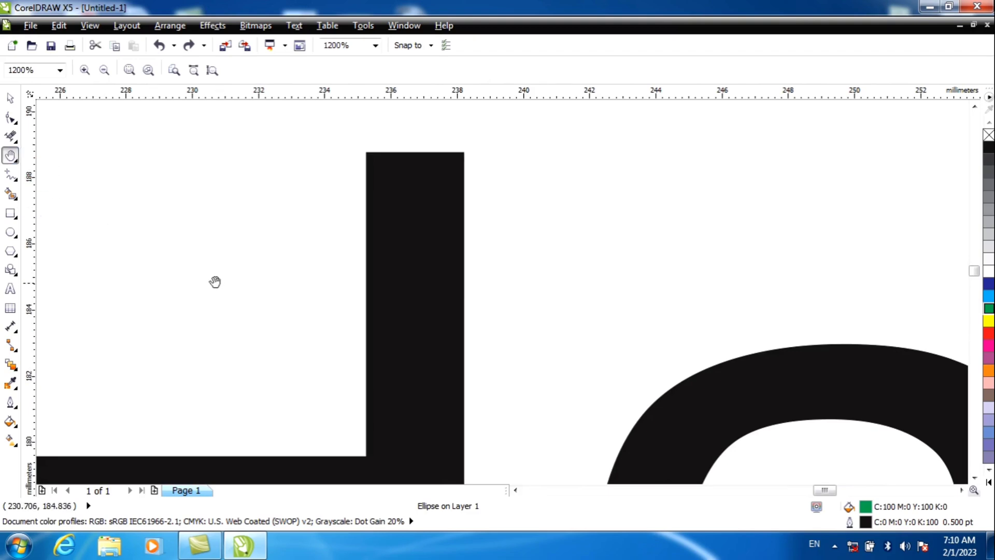
pyautogui.moveTo(211, 295)
pyautogui.mouseDown()
pyautogui.moveTo(266, 269)
pyautogui.moveTo(428, 329)
pyautogui.moveTo(213, 207)
pyautogui.mouseUp()
pyautogui.moveTo(589, 297)
pyautogui.mouseDown()
pyautogui.moveTo(289, 273)
pyautogui.moveTo(242, 258)
pyautogui.mouseUp()
pyautogui.moveTo(544, 377); pyautogui.dragTo(199, 265)
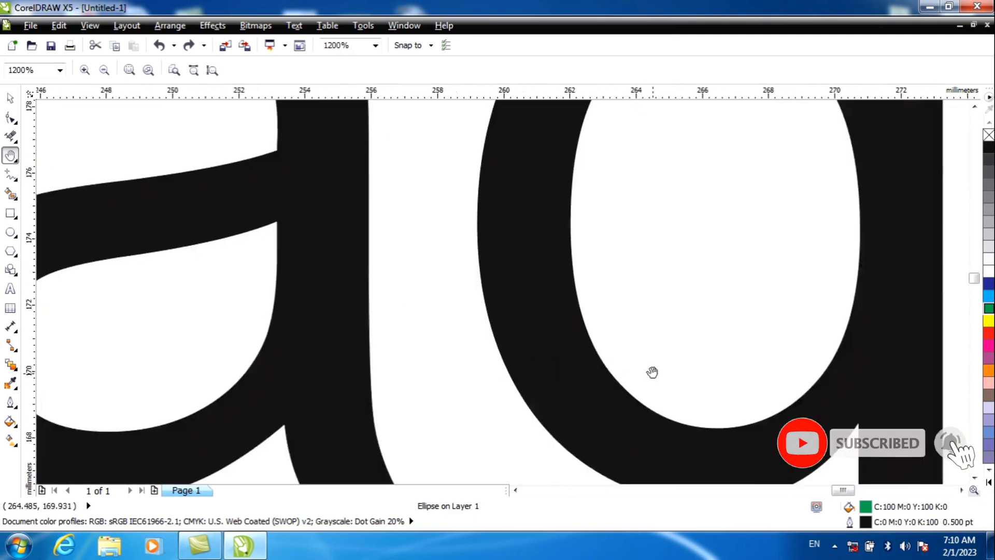
pyautogui.moveTo(652, 373); pyautogui.dragTo(238, 229)
pyautogui.moveTo(577, 326); pyautogui.dragTo(270, 265)
pyautogui.moveTo(540, 231); pyautogui.dragTo(473, 371)
pyautogui.moveTo(591, 224); pyautogui.dragTo(458, 360)
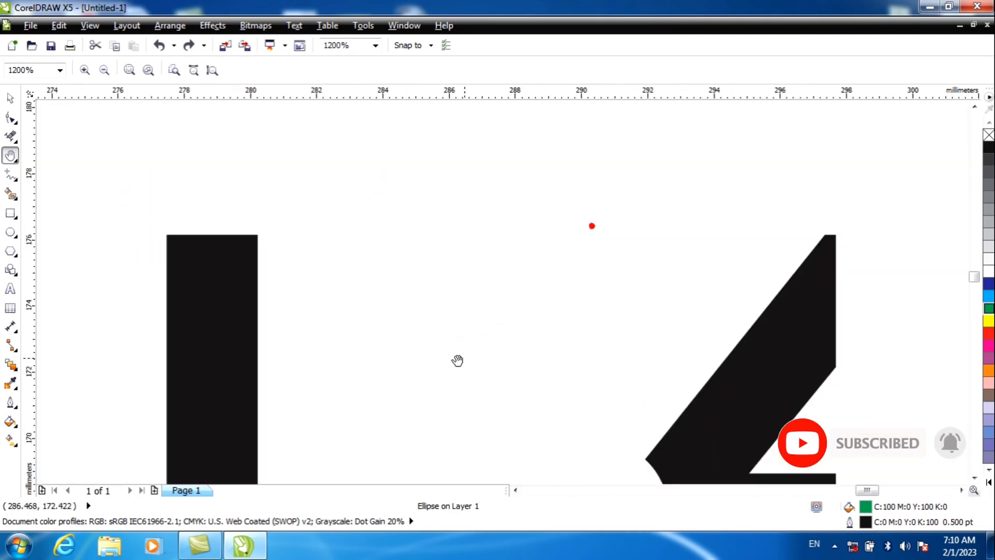